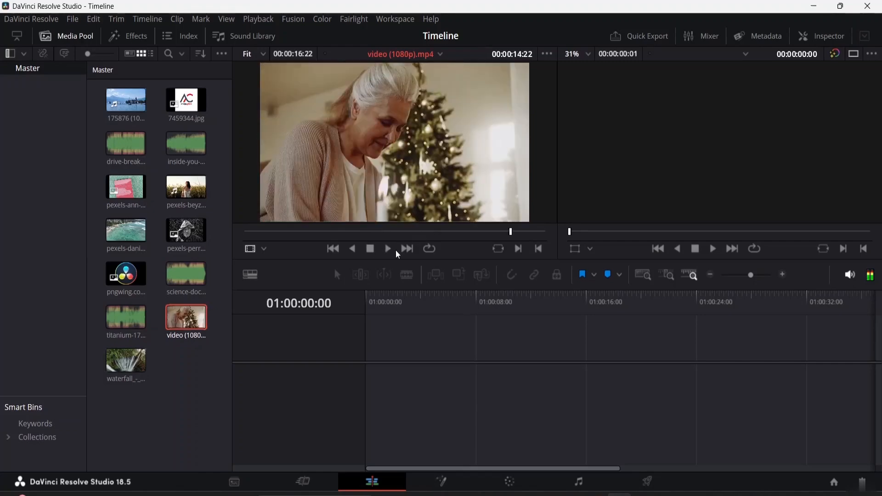
- Preview the video (1080p).mp4 source clip and mark its in and out points for a range of 00:00:11:14
{"action": "left_click", "coordinate": [388, 249]}
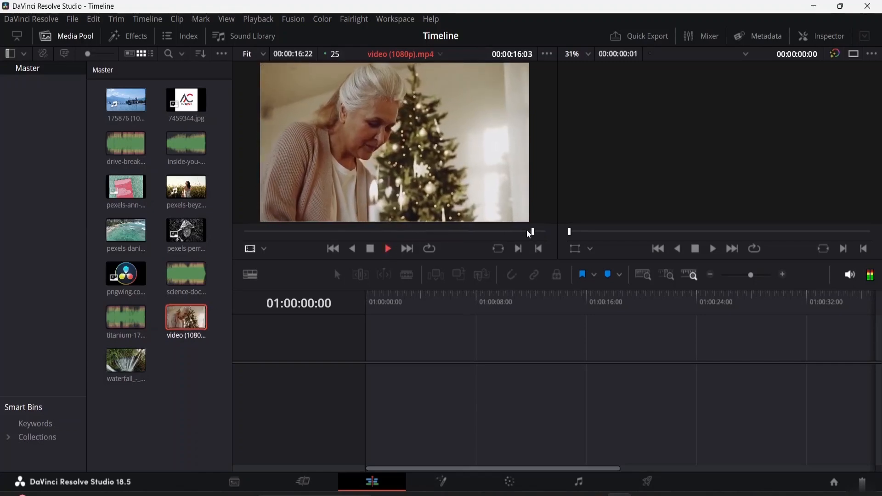
{"action": "left_click_drag", "start_coordinate": [531, 232], "coordinate": [221, 241]}
{"action": "left_click", "coordinate": [388, 248]}
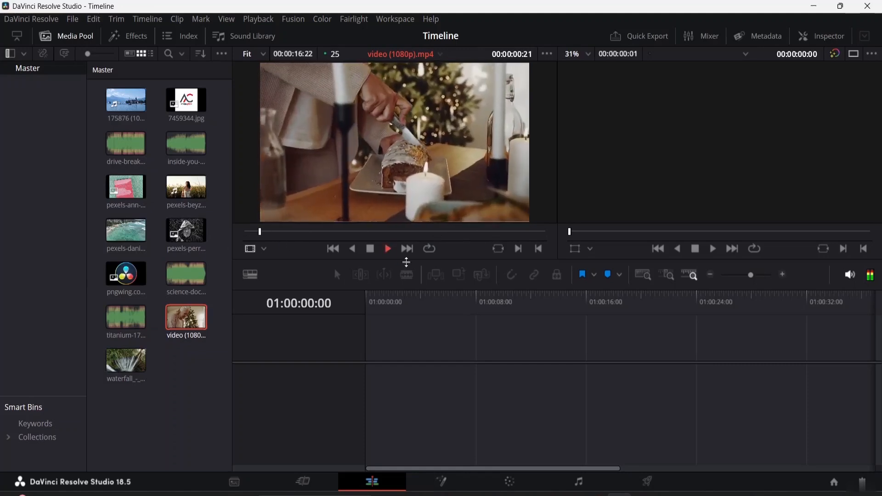
{"action": "left_click", "coordinate": [521, 252]}
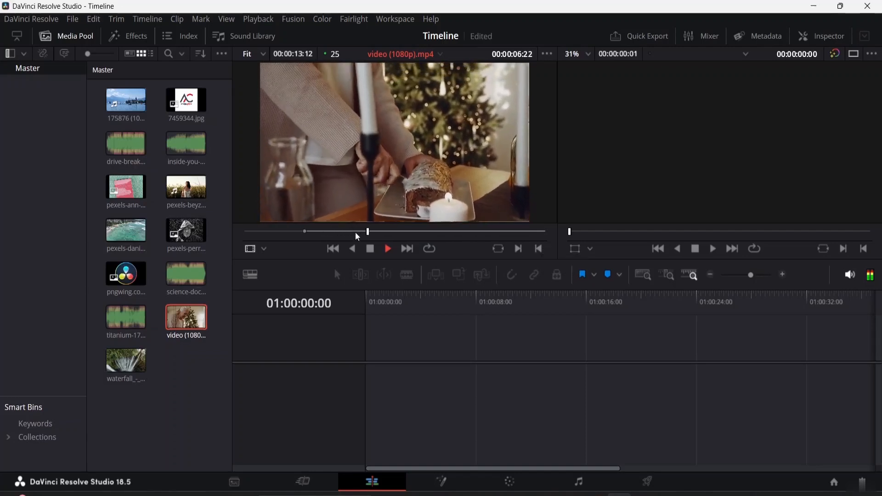
{"action": "left_click_drag", "start_coordinate": [376, 232], "coordinate": [486, 231]}
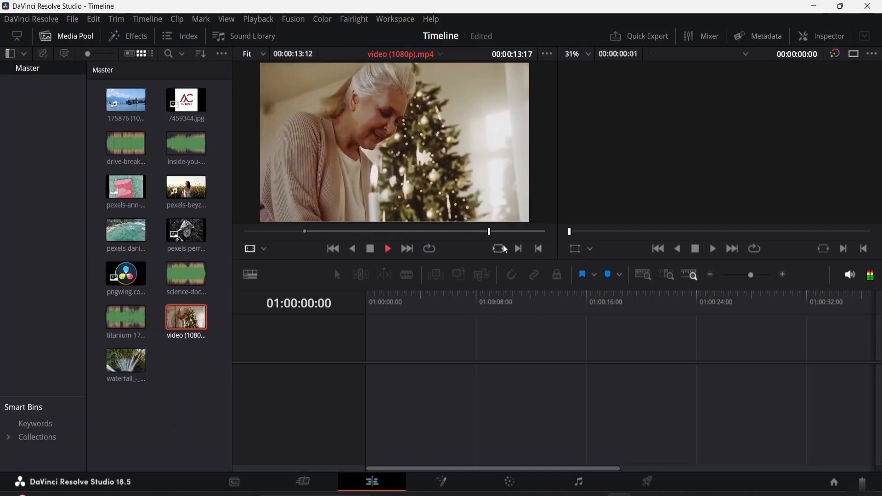
{"action": "left_click", "coordinate": [539, 248]}
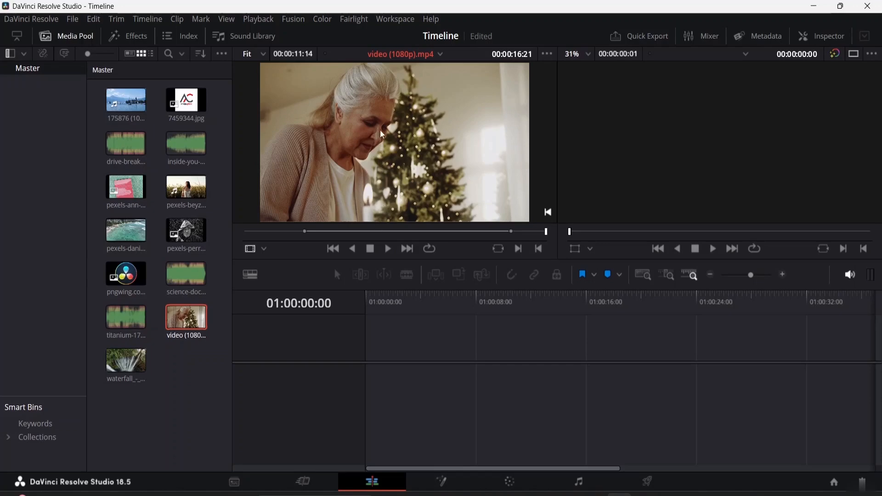
- Add the marked range of video (1080p).mp4 and the science-documentary audio to the start of the timeline
{"action": "left_click_drag", "start_coordinate": [382, 134], "coordinate": [371, 376]}
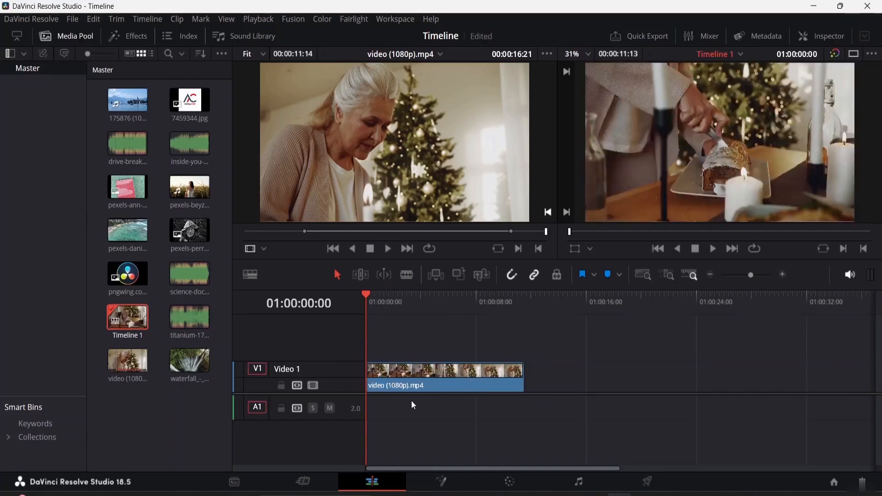
{"action": "left_click_drag", "start_coordinate": [186, 287], "coordinate": [359, 400]}
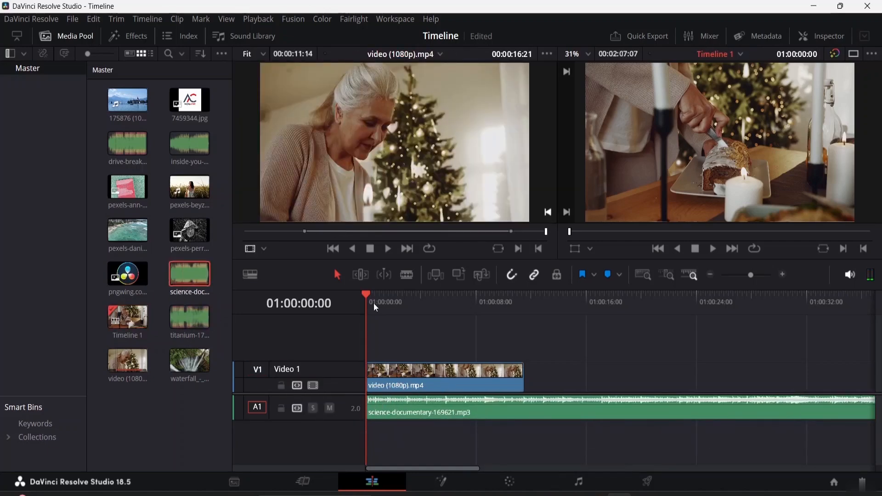
- Split the science-documentary audio at the end of the video clip, 01:00:11:13, and delete the excess part
{"action": "left_click", "coordinate": [408, 275]}
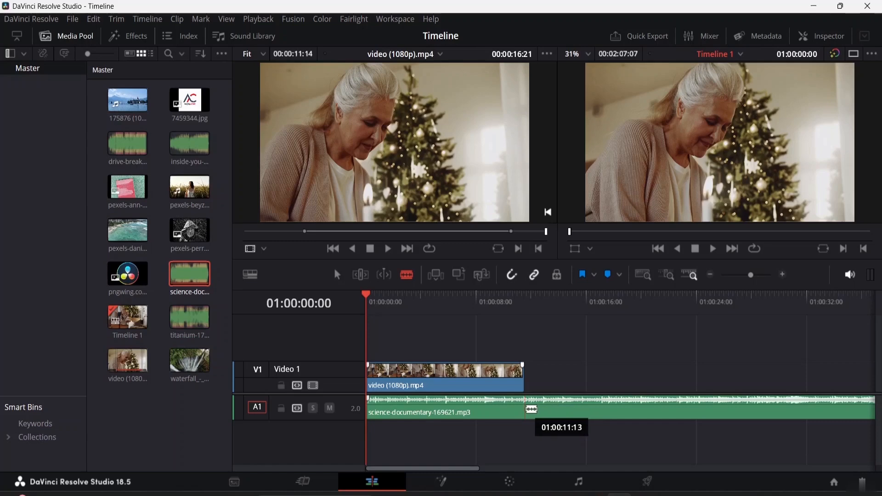
{"action": "left_click", "coordinate": [525, 404]}
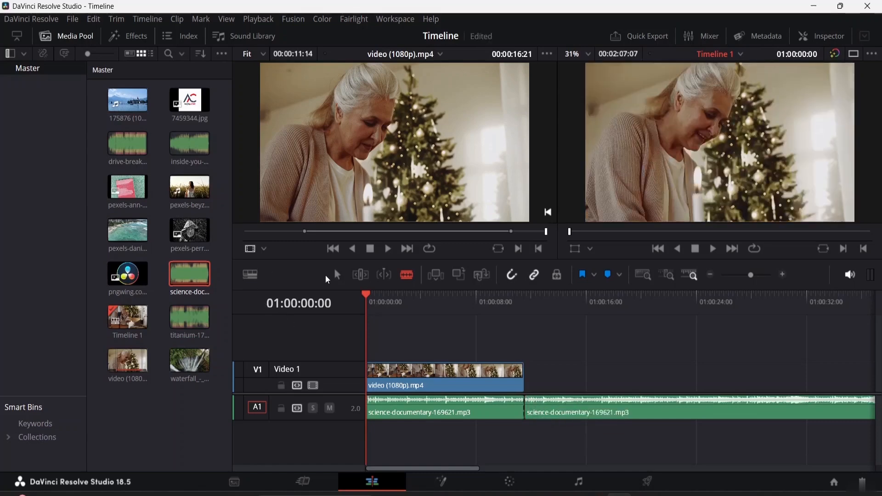
{"action": "left_click", "coordinate": [336, 274]}
{"action": "left_click", "coordinate": [570, 414]}
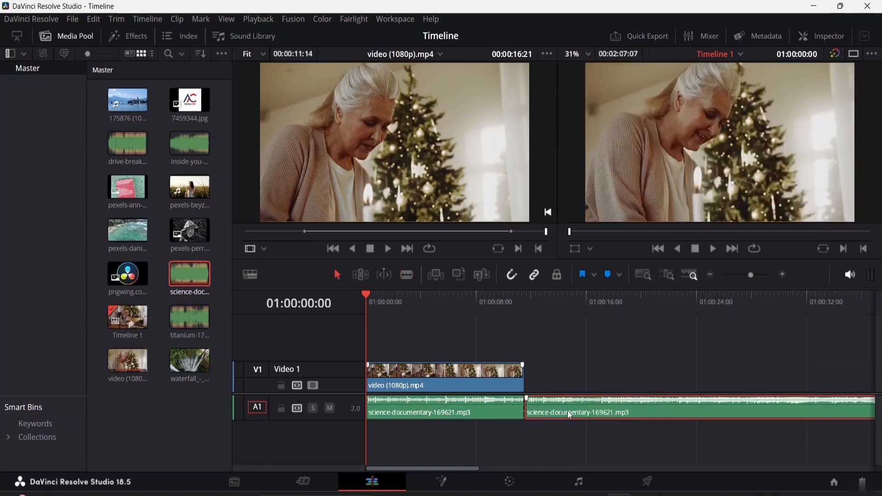
{"action": "key", "text": "Delete"}
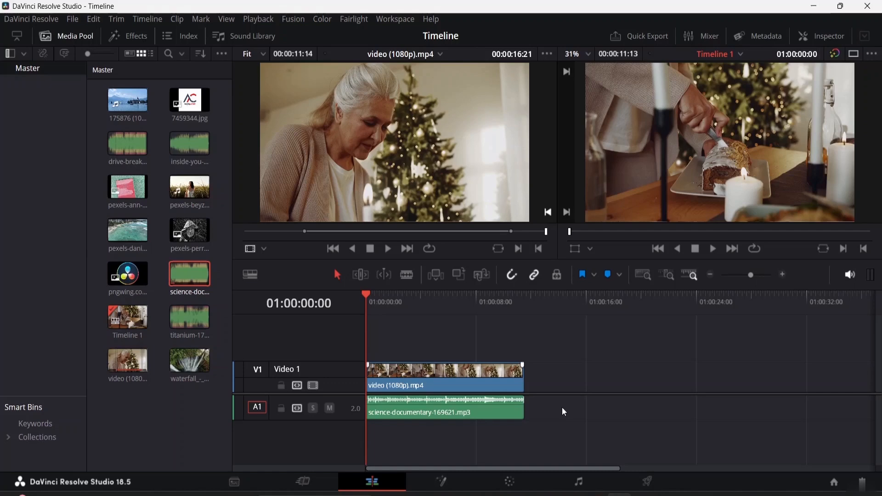
- Play part of the edited timeline, return to its start, and scrub the playhead to 01:00:01:12
{"action": "key", "text": "space"}
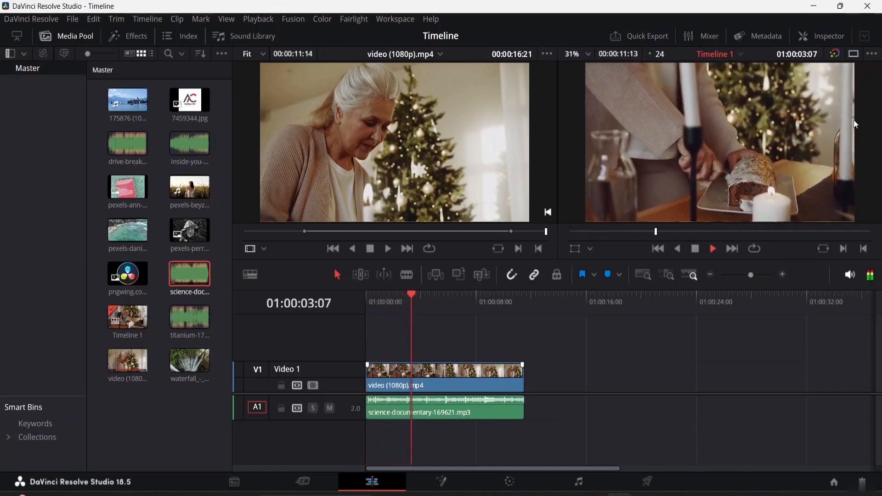
{"action": "key", "text": "space"}
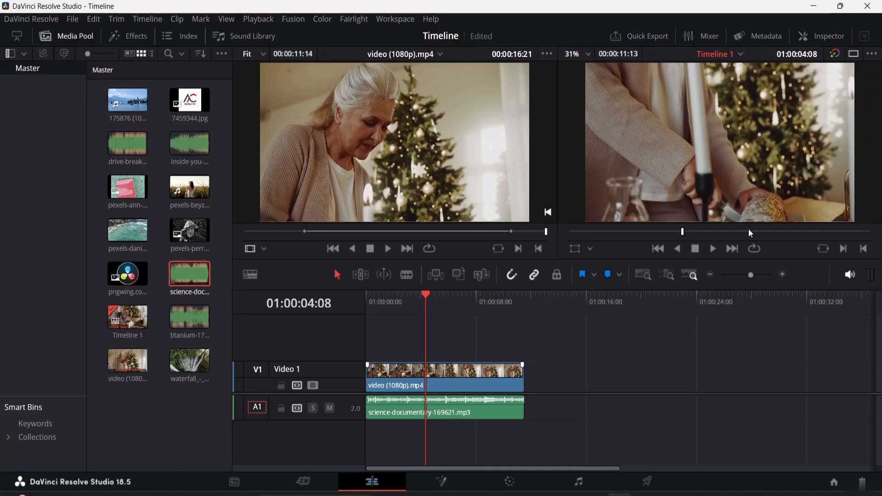
{"action": "key", "text": "Home"}
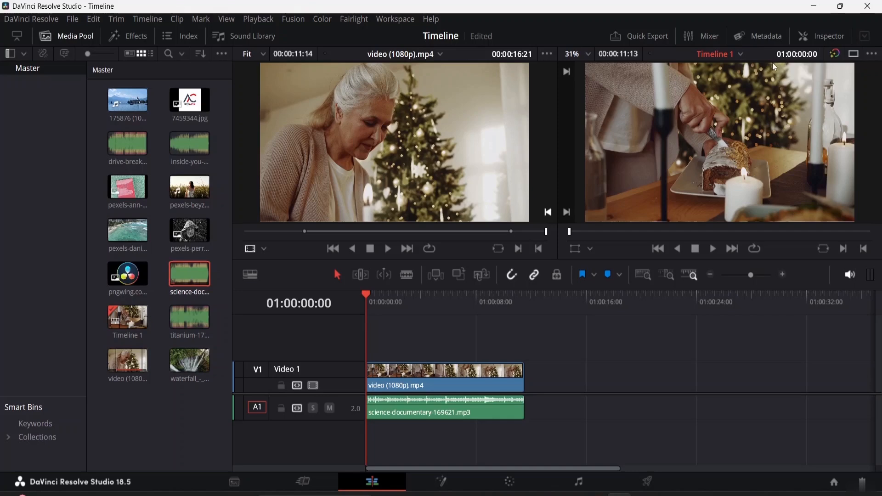
{"action": "left_click_drag", "start_coordinate": [366, 296], "coordinate": [387, 300]}
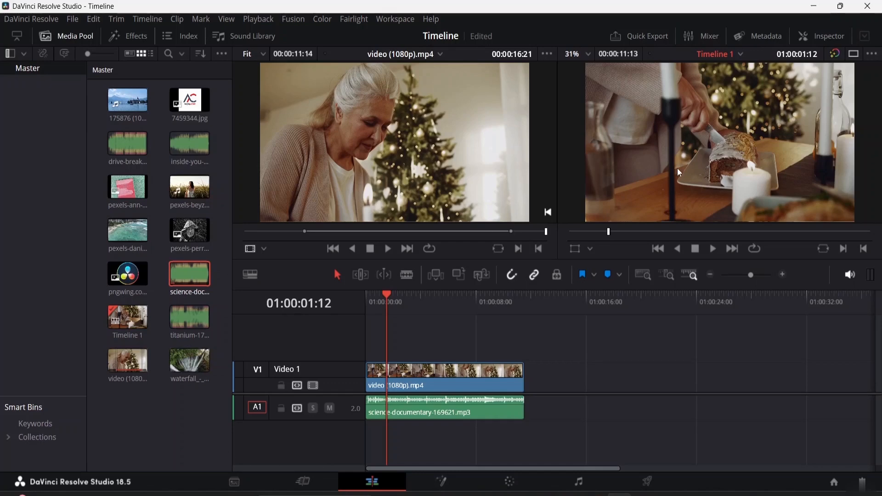
- Switch to a single viewer showing the source clip, and shrink the media pool to half height and hide it
{"action": "left_click", "coordinate": [18, 39]}
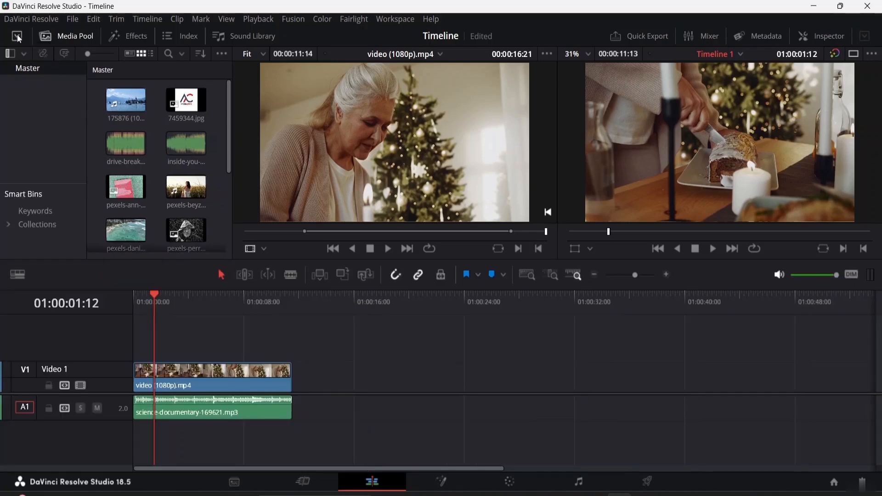
{"action": "left_click", "coordinate": [476, 102]}
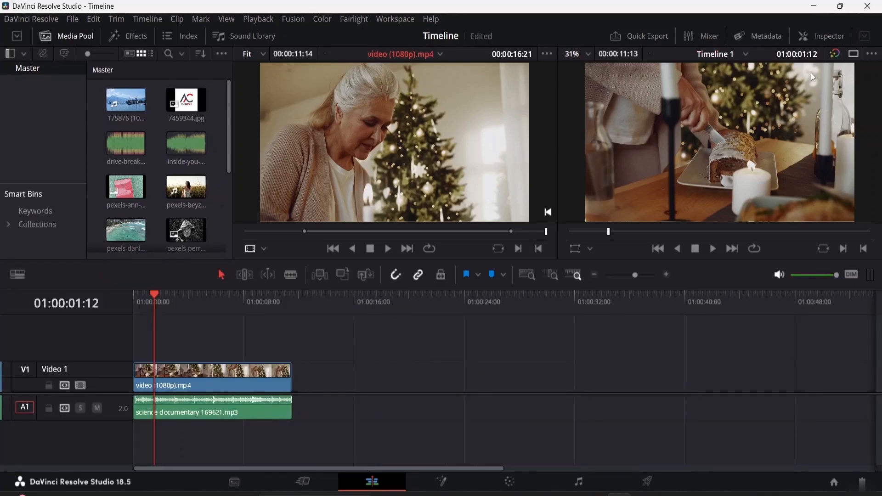
{"action": "left_click", "coordinate": [855, 55]}
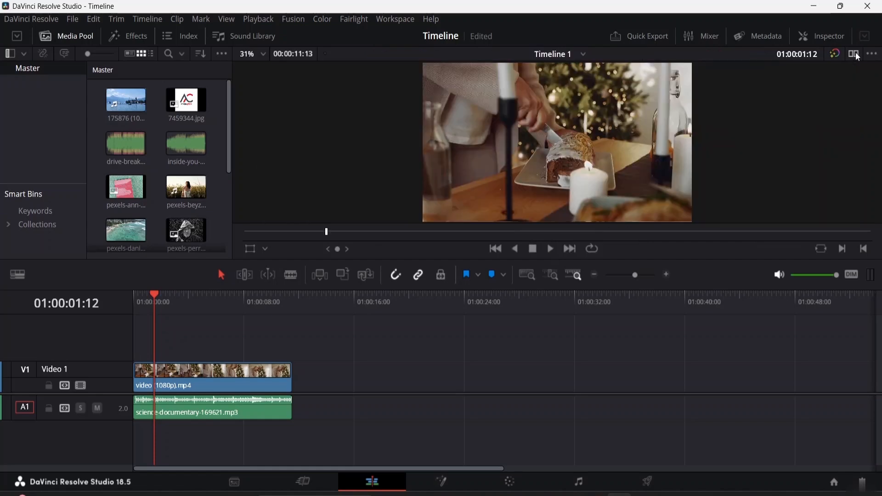
{"action": "key", "text": "q"}
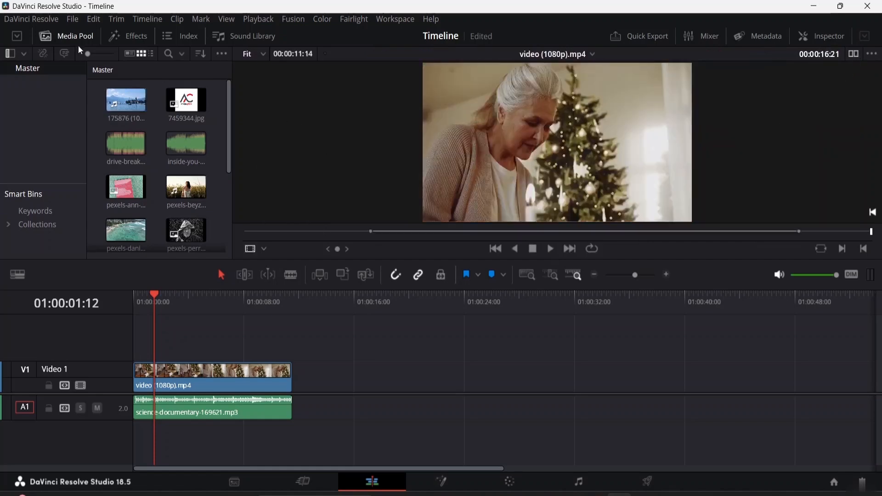
{"action": "left_click", "coordinate": [76, 41]}
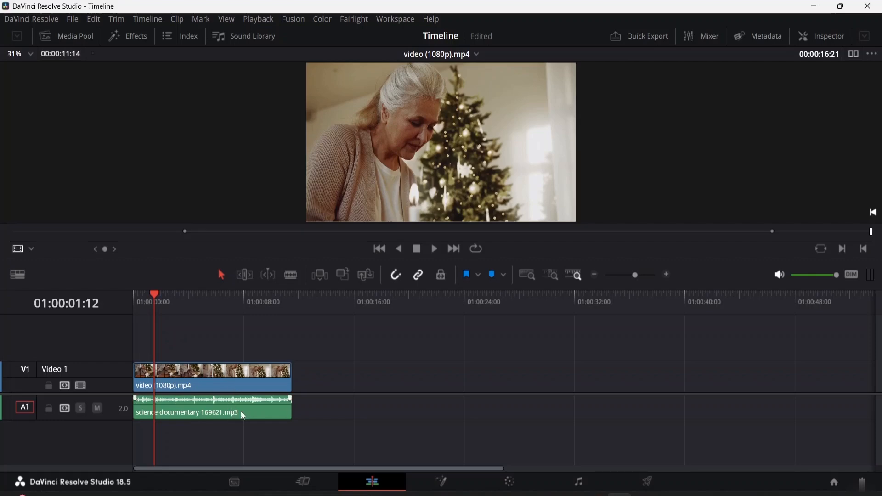
- Zoom the timeline in and out to view the video and audio clips at different scales
{"action": "key", "text": "ctrl+equal"}
{"action": "key", "text": "ctrl+equal"}
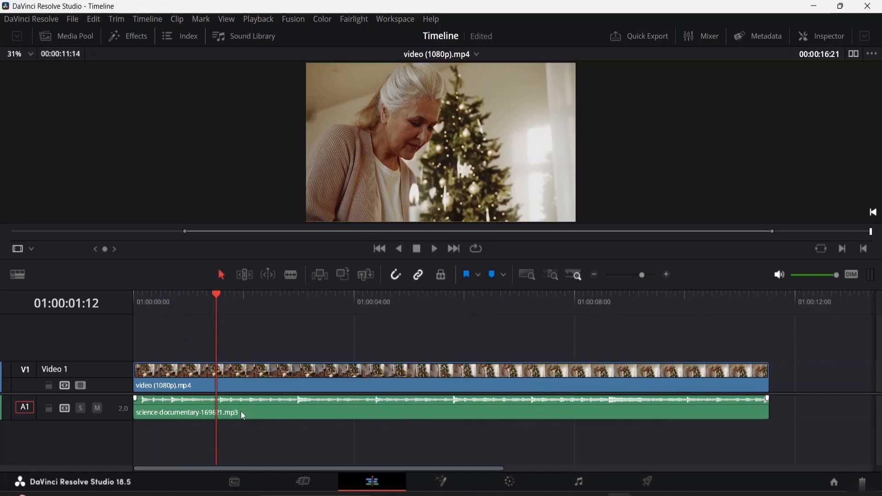
{"action": "key", "text": "ctrl+minus"}
{"action": "key", "text": "ctrl+minus"}
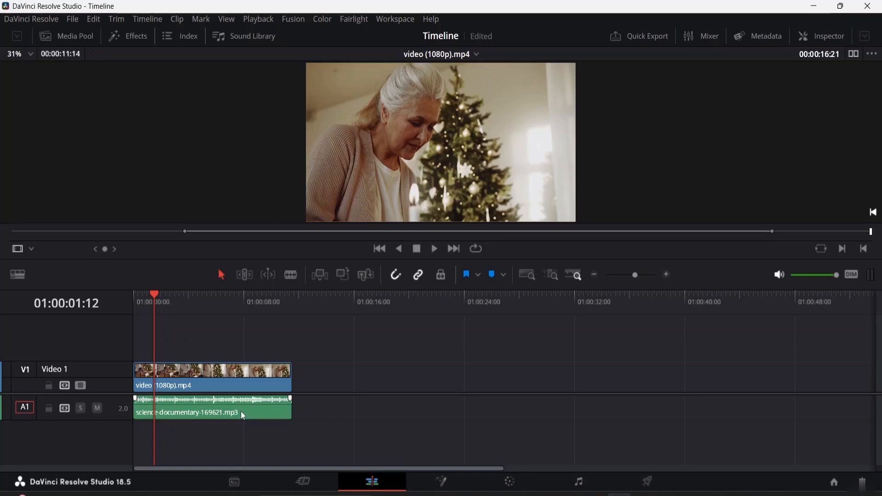
{"action": "left_click", "coordinate": [593, 274]}
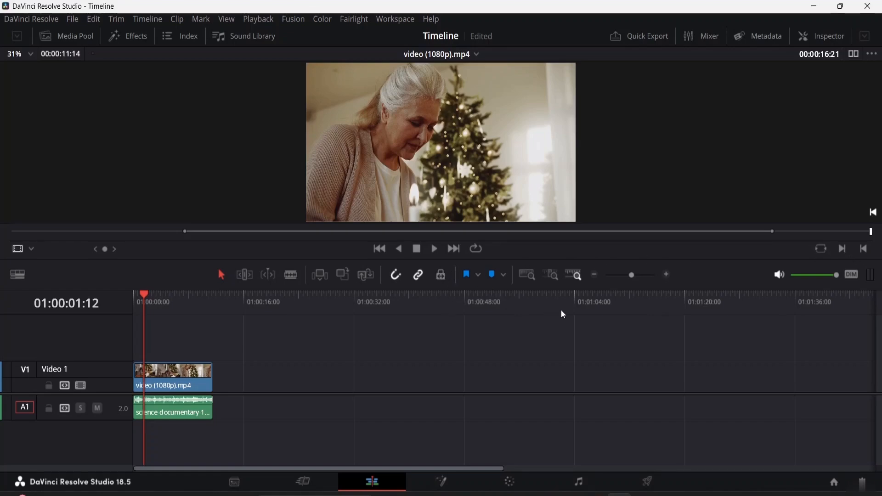
{"action": "left_click", "coordinate": [665, 275]}
{"action": "left_click", "coordinate": [666, 275]}
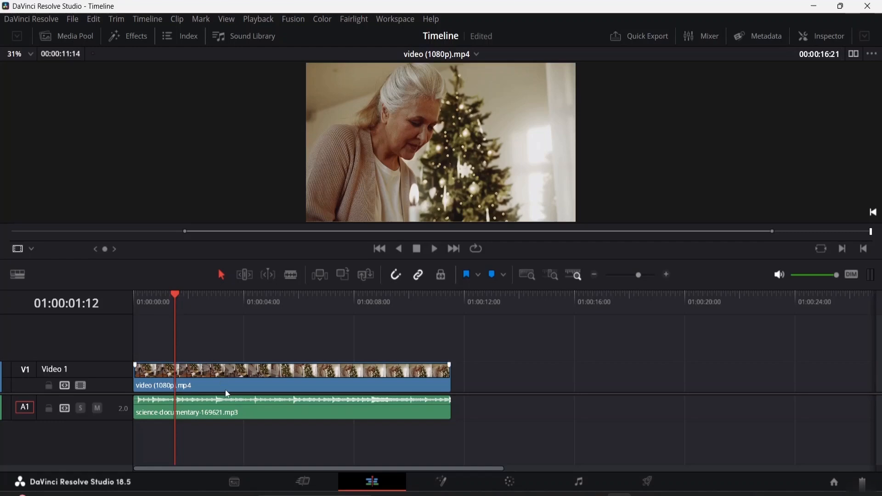
- Scrub the playhead through the timeline clips and stop at 01:00:03:21
{"action": "left_click_drag", "start_coordinate": [177, 295], "coordinate": [119, 315]}
{"action": "left_click_drag", "start_coordinate": [173, 317], "coordinate": [225, 326]}
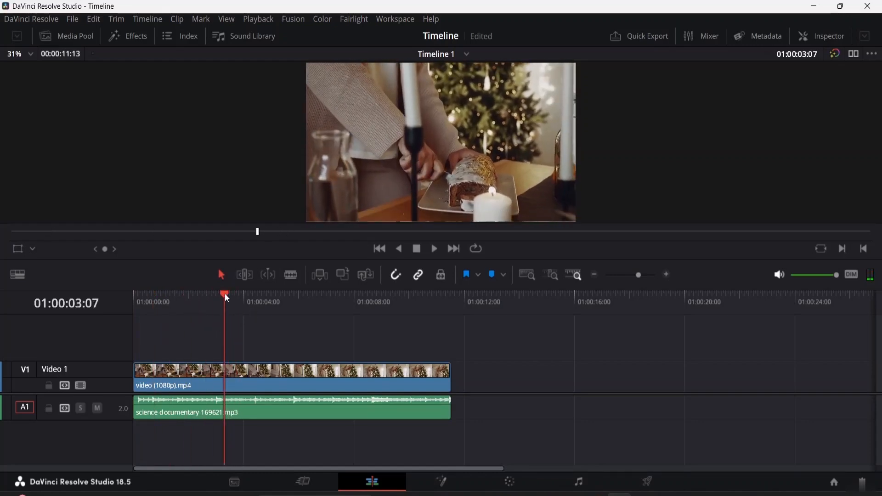
{"action": "left_click_drag", "start_coordinate": [225, 293], "coordinate": [239, 306]}
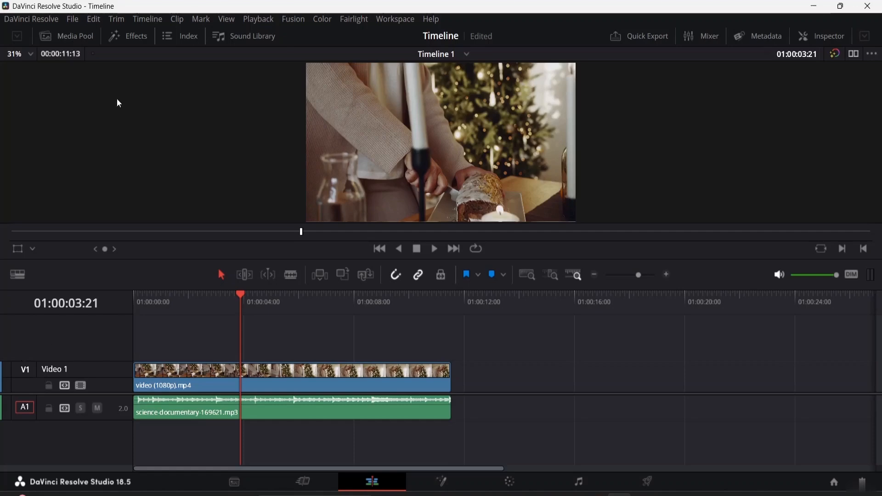
{"action": "left_click", "coordinate": [77, 33]}
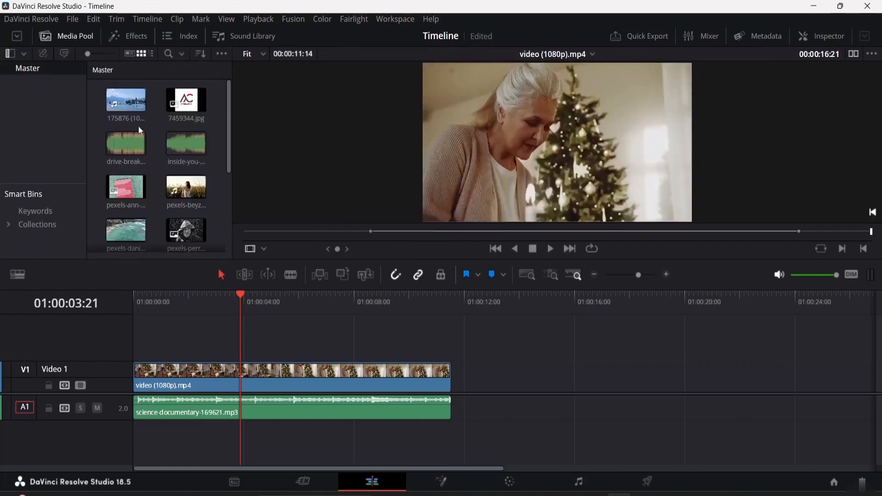
{"action": "left_click_drag", "start_coordinate": [126, 101], "coordinate": [136, 349]}
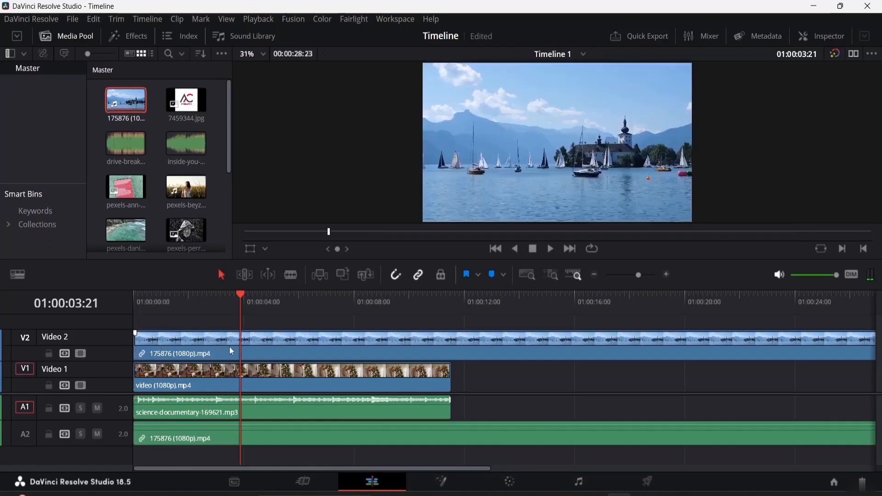
{"action": "left_click", "coordinate": [172, 342]}
{"action": "key", "text": "Delete"}
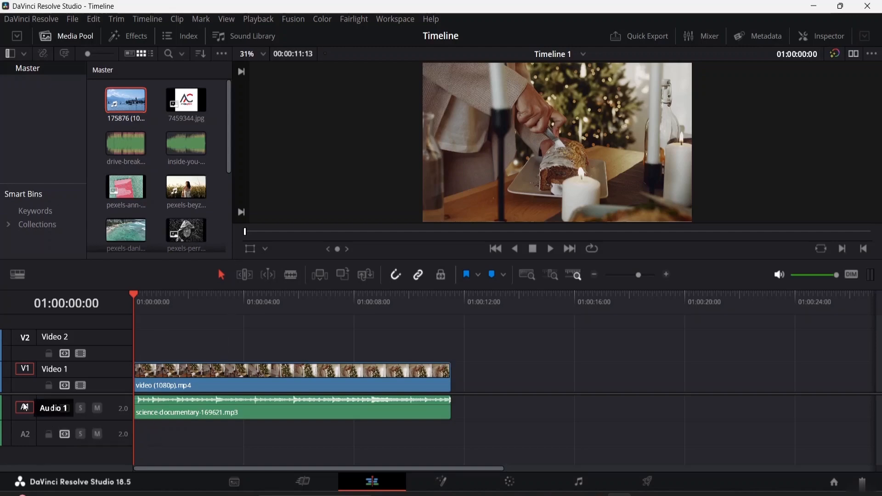
- Delete the empty second audio track and the empty Video 2 track from the timeline
{"action": "left_click", "coordinate": [29, 435]}
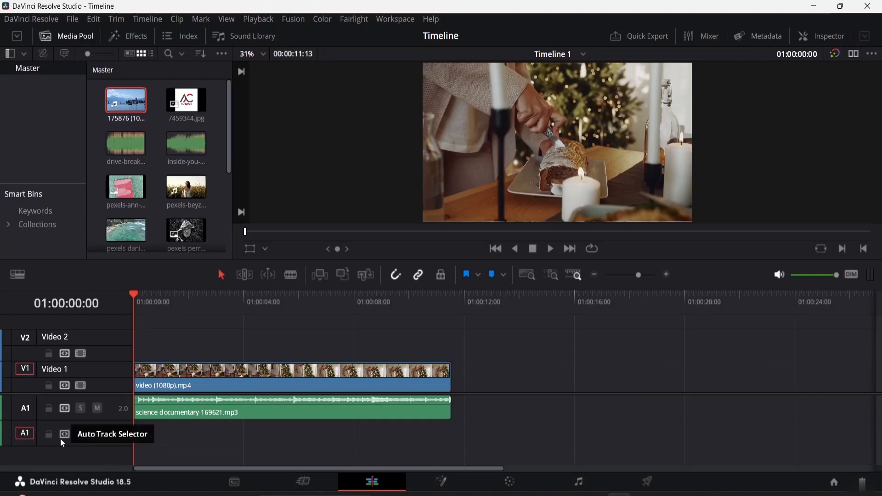
{"action": "right_click", "coordinate": [25, 435]}
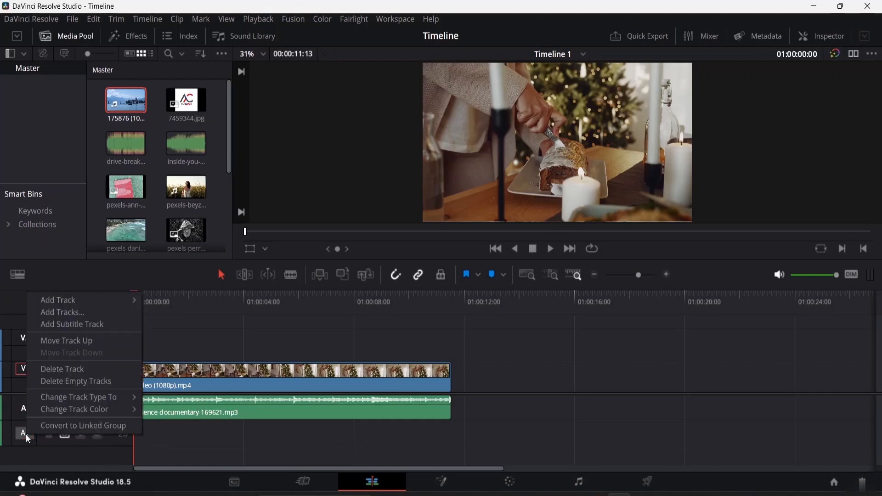
{"action": "left_click", "coordinate": [90, 369]}
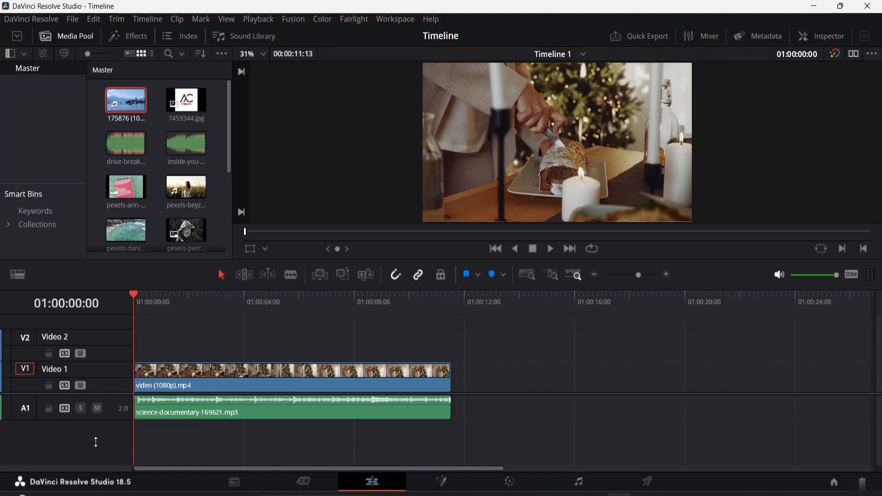
{"action": "right_click", "coordinate": [27, 340]}
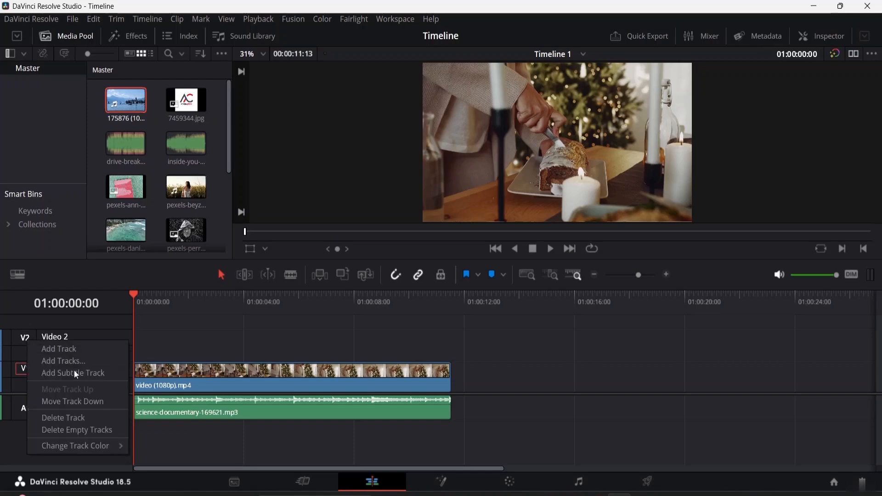
{"action": "left_click", "coordinate": [75, 416]}
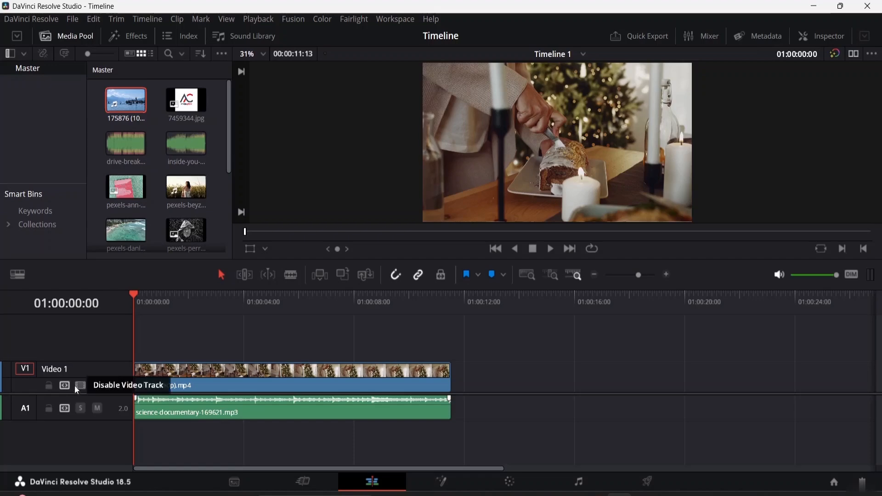
- Lock the Video 1 track
{"action": "left_click", "coordinate": [49, 386]}
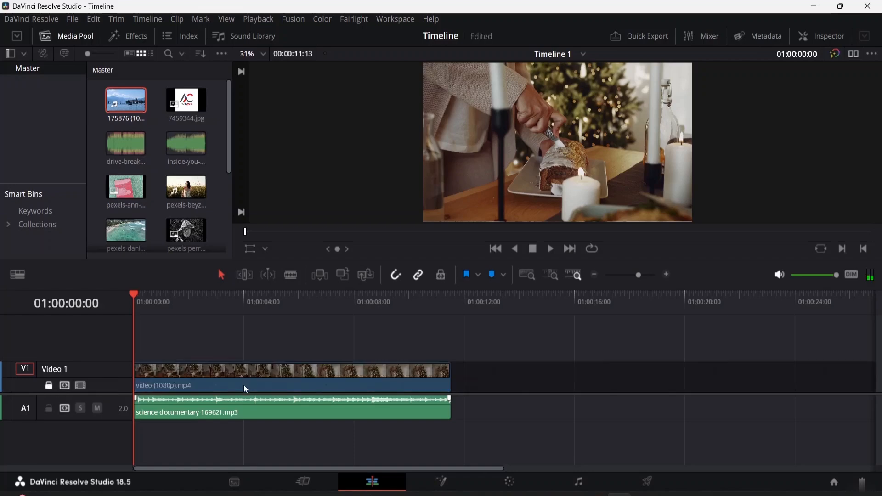
- Lock the A1 audio track, and unlock both A1 and Video 1 again
{"action": "left_click", "coordinate": [280, 378]}
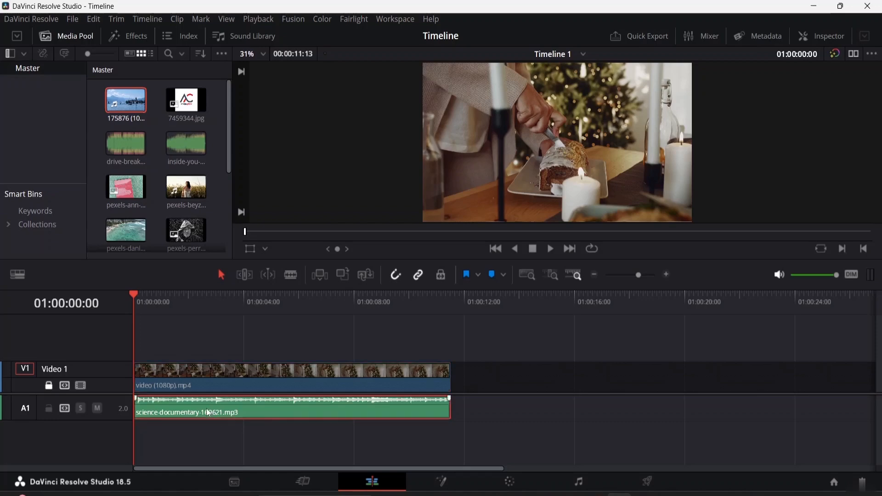
{"action": "left_click_drag", "start_coordinate": [208, 412], "coordinate": [119, 399]}
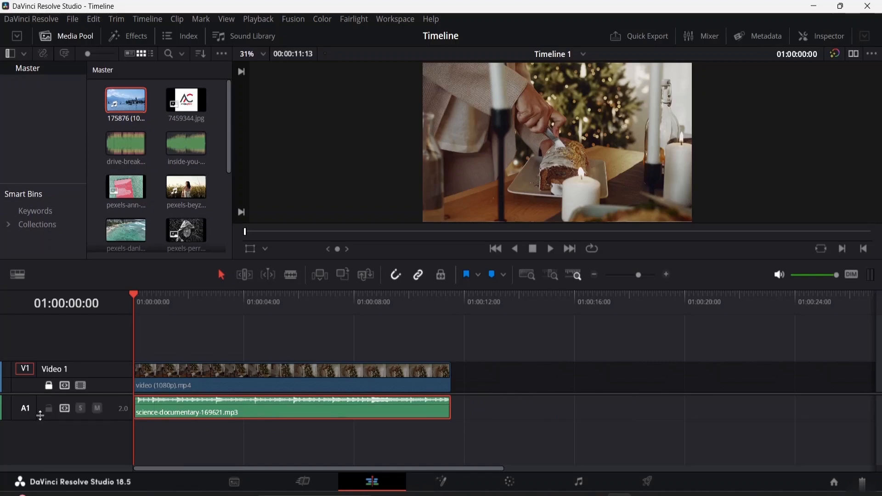
{"action": "left_click", "coordinate": [48, 408]}
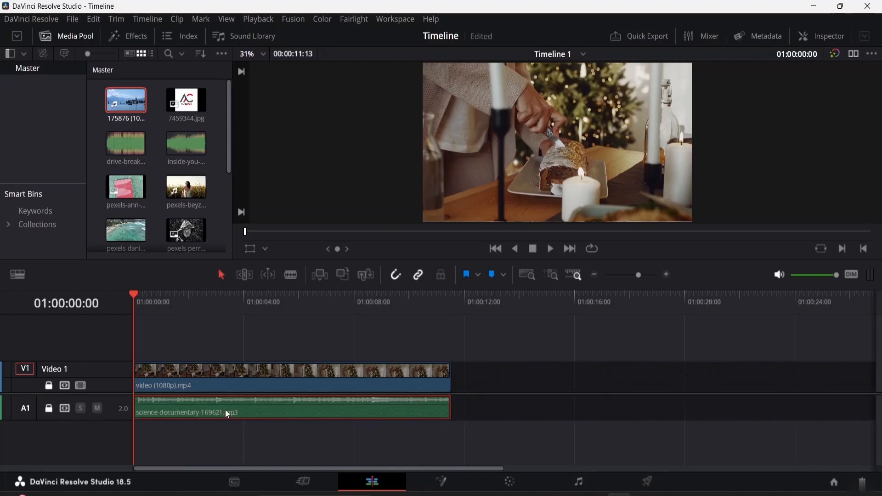
{"action": "left_click", "coordinate": [49, 409]}
{"action": "left_click", "coordinate": [50, 386]}
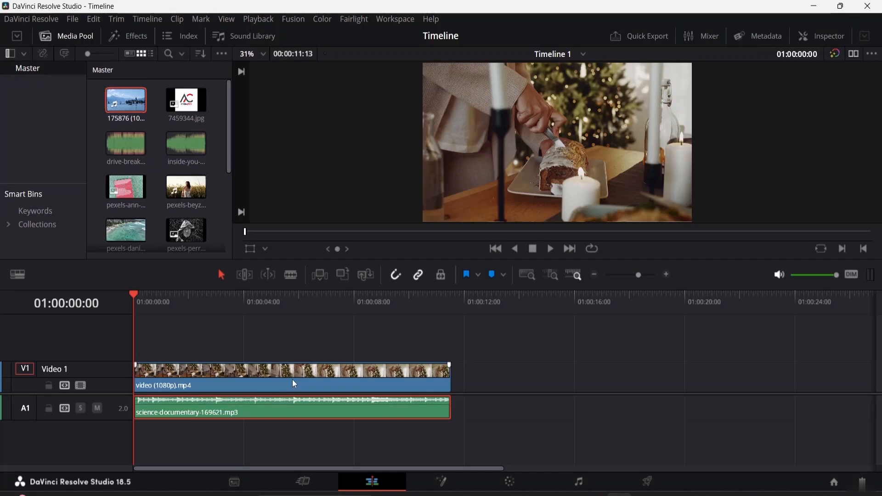
- Turn off the auto track selector for Video 1, and disable and re-enable that video track
{"action": "left_click", "coordinate": [64, 385]}
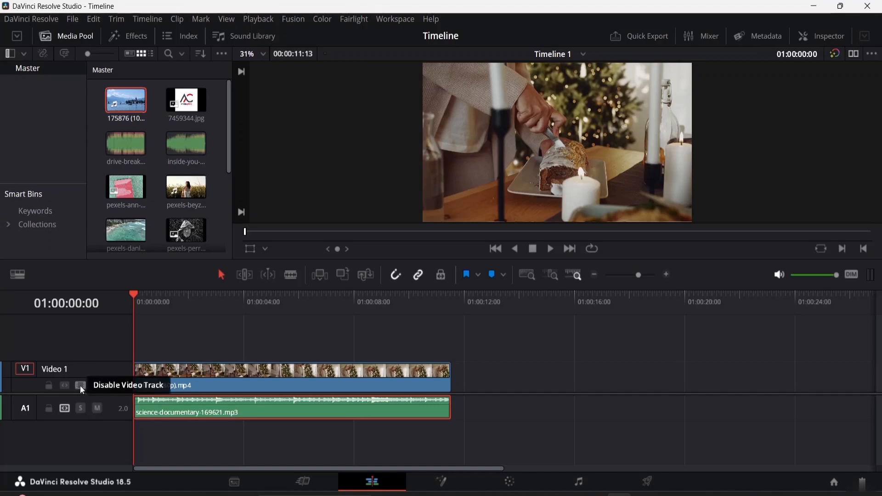
{"action": "left_click", "coordinate": [80, 386]}
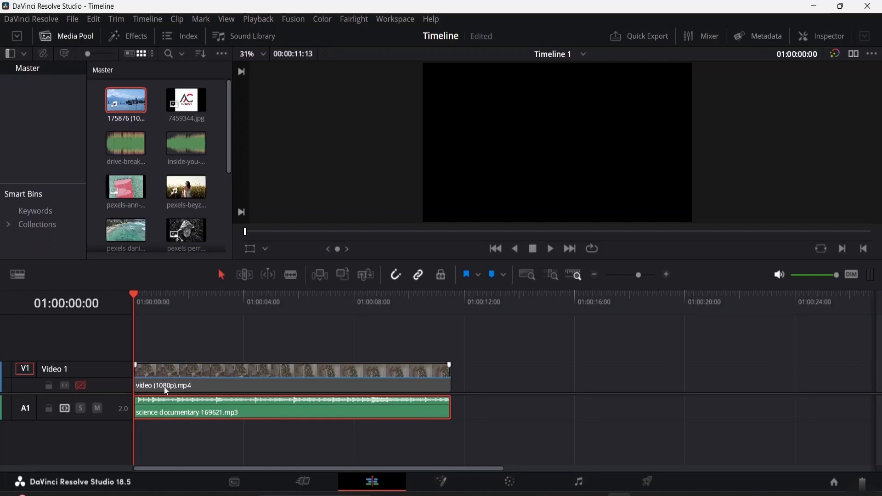
{"action": "left_click", "coordinate": [81, 385]}
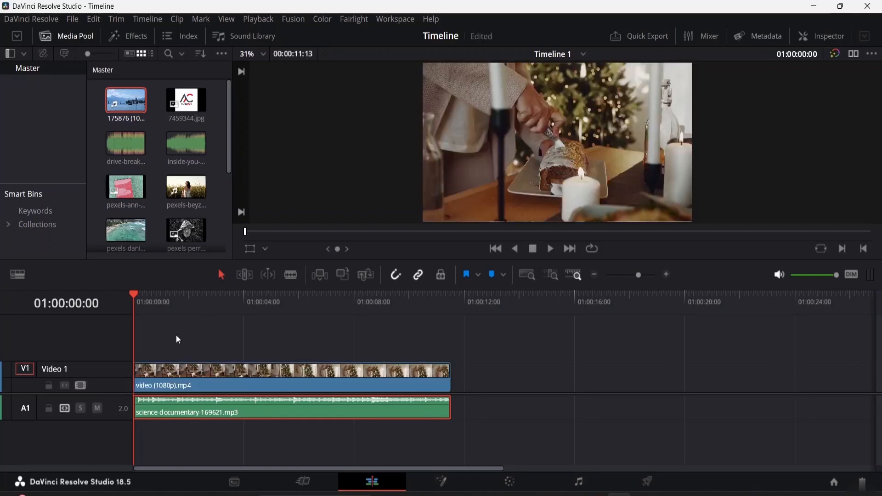
{"action": "left_click", "coordinate": [186, 187]}
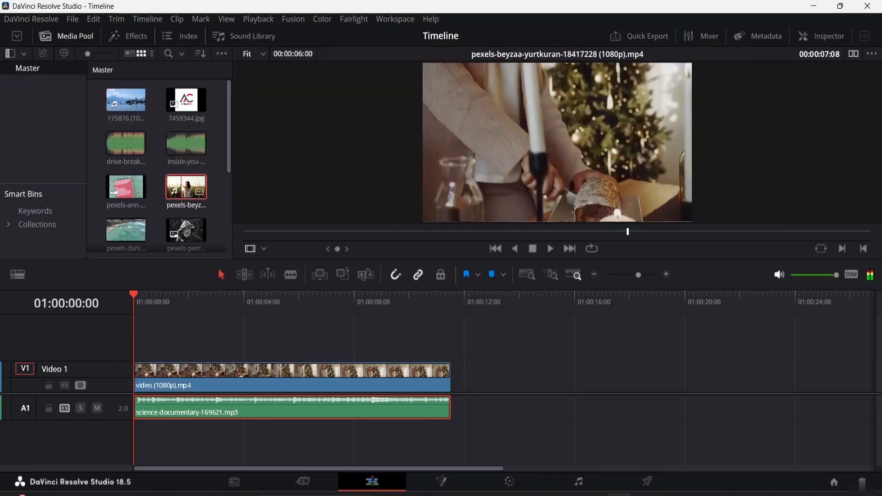
{"action": "left_click_drag", "start_coordinate": [186, 187], "coordinate": [140, 343]}
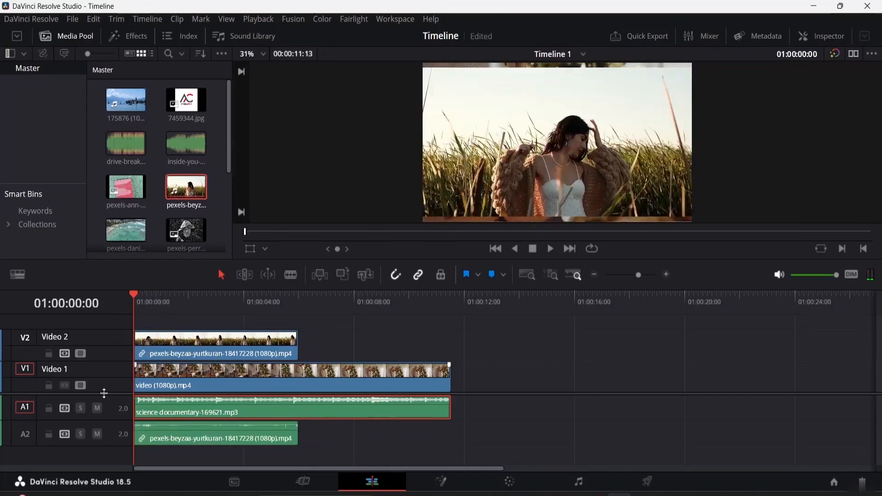
{"action": "left_click", "coordinate": [84, 383]}
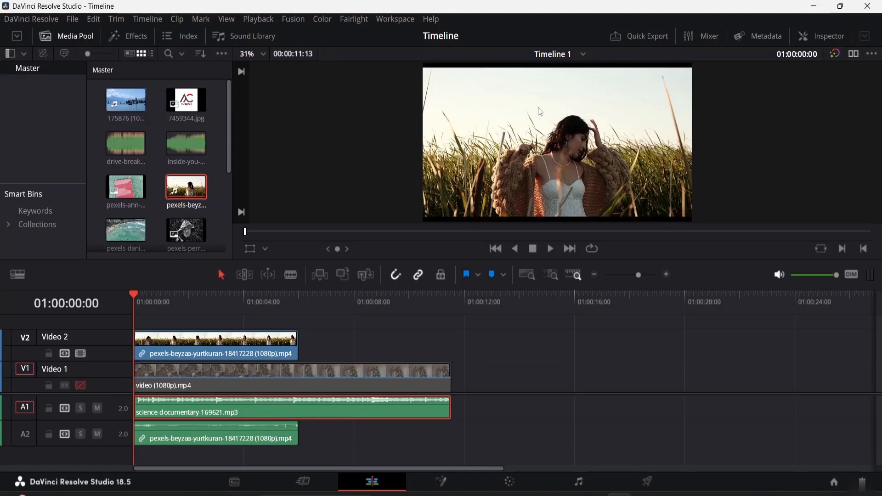
{"action": "left_click", "coordinate": [82, 385]}
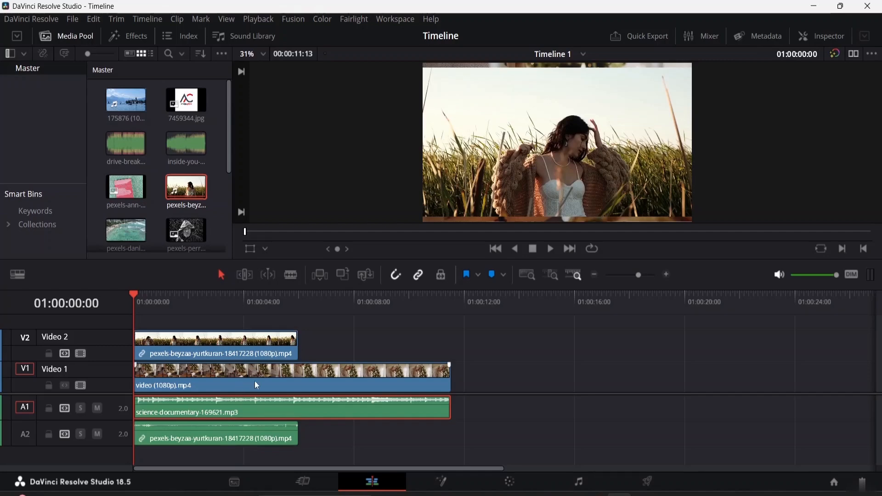
- Delete the linked clip on Video 2 and turn off the auto track selector for A1
{"action": "left_click", "coordinate": [231, 350]}
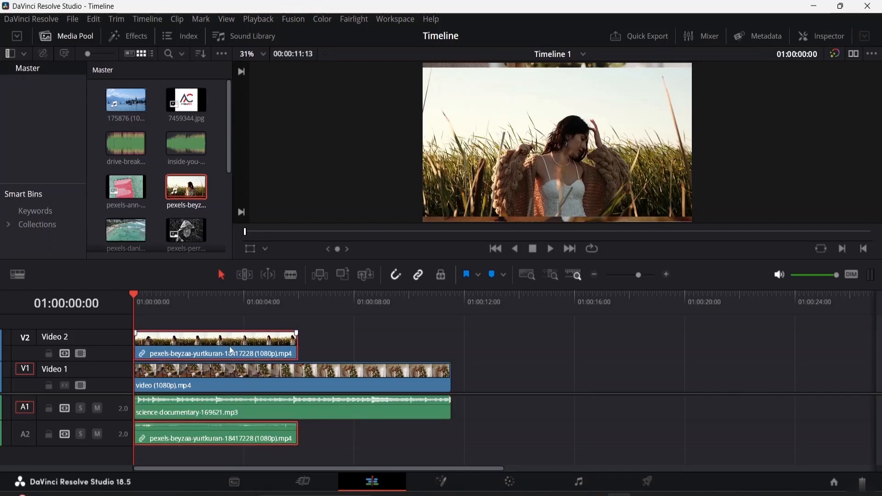
{"action": "key", "text": "Delete"}
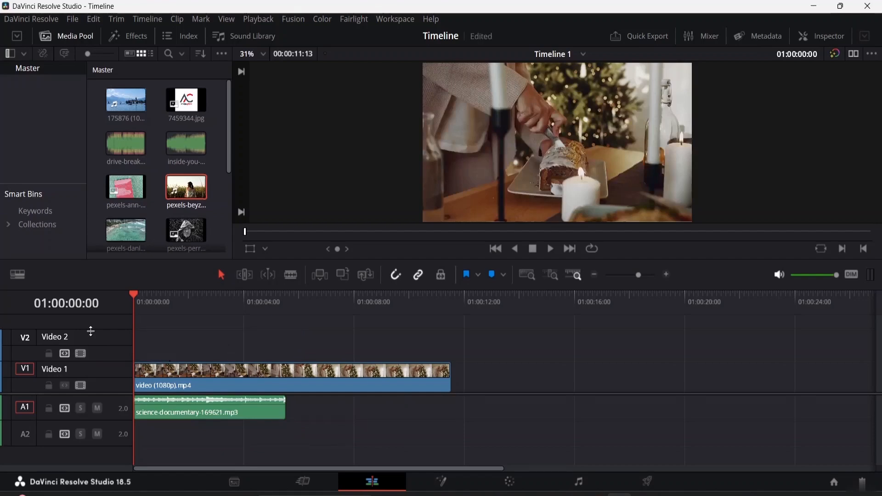
{"action": "double_click", "coordinate": [77, 337]}
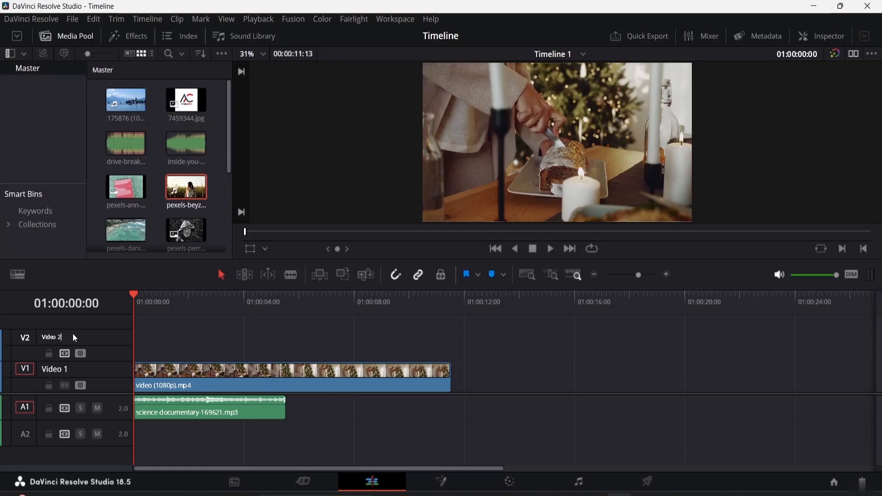
{"action": "left_click", "coordinate": [67, 407]}
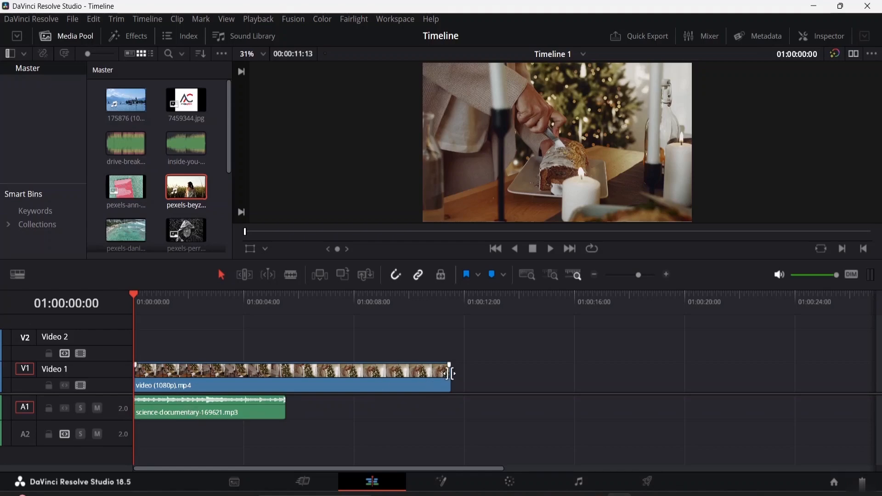
- Trim the end of video (1080p).mp4 to match the end of the A1 audio clip, and play the timeline
{"action": "left_click_drag", "start_coordinate": [446, 377], "coordinate": [282, 387]}
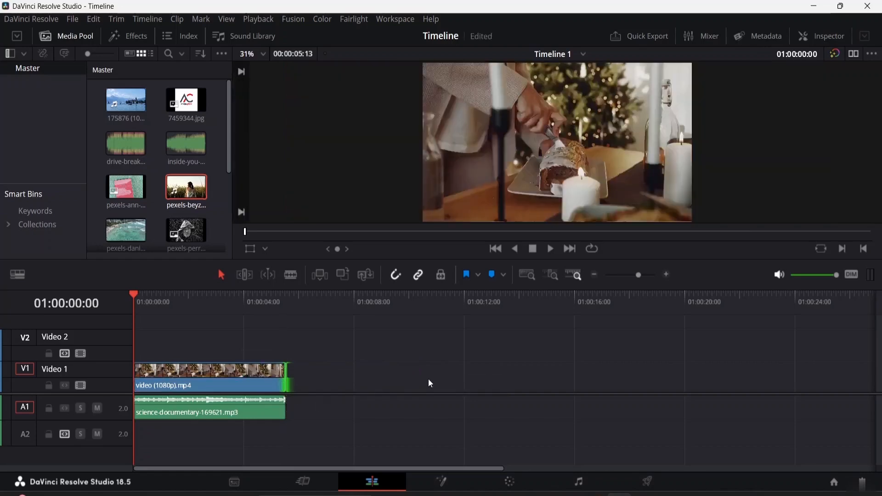
{"action": "key", "text": "space"}
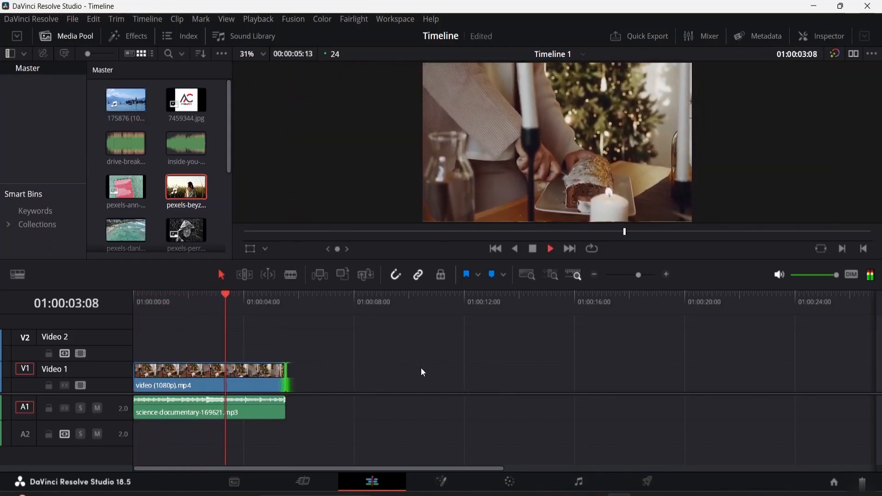
{"action": "key", "text": "space"}
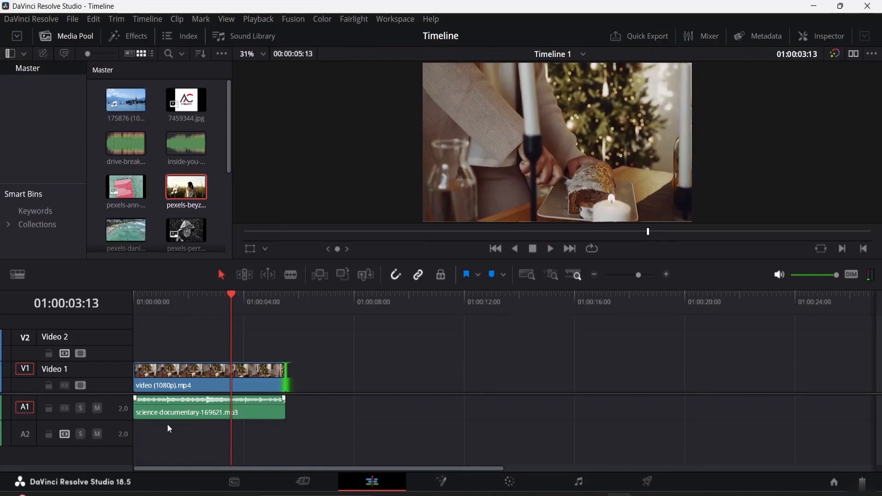
- Mute the A1 audio track and play the timeline from the beginning
{"action": "left_click", "coordinate": [101, 412]}
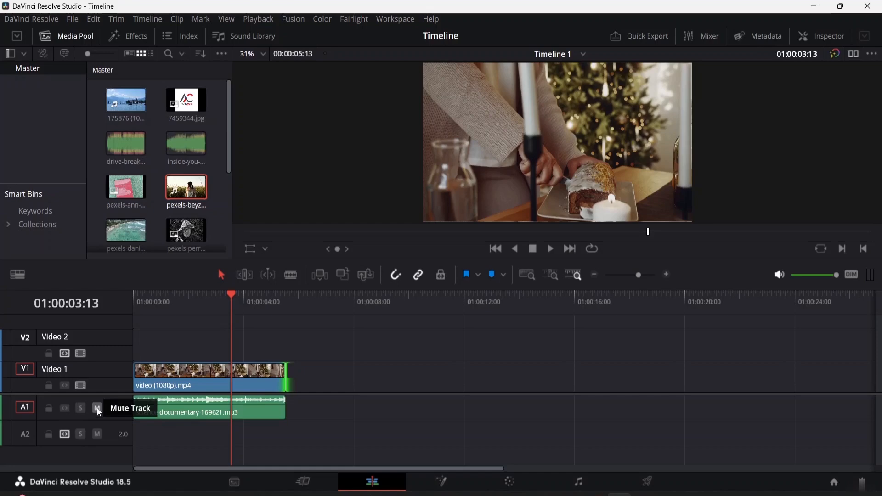
{"action": "left_click_drag", "start_coordinate": [233, 297], "coordinate": [114, 304]}
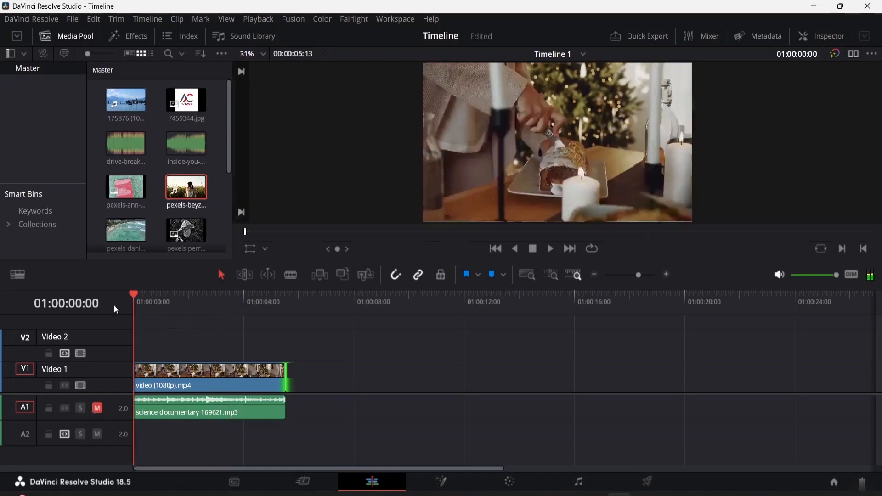
{"action": "key", "text": "space"}
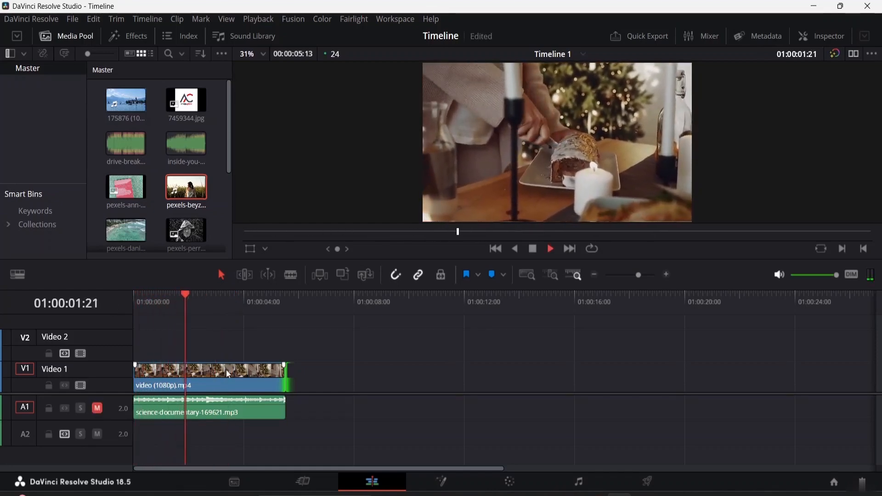
{"action": "key", "text": "space"}
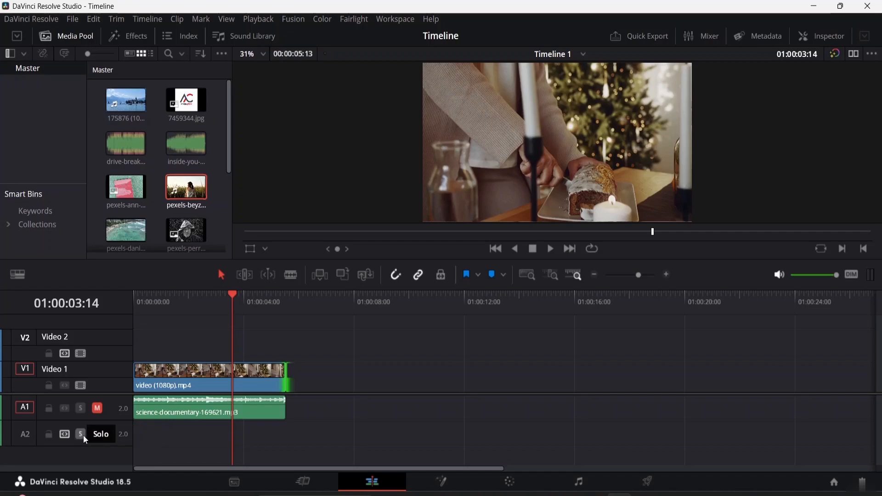
- Place drive-breakbeat-173062.mp3 at the start of A2, and unmute A1 while playing the timeline from the beginning
{"action": "left_click_drag", "start_coordinate": [125, 148], "coordinate": [134, 430]}
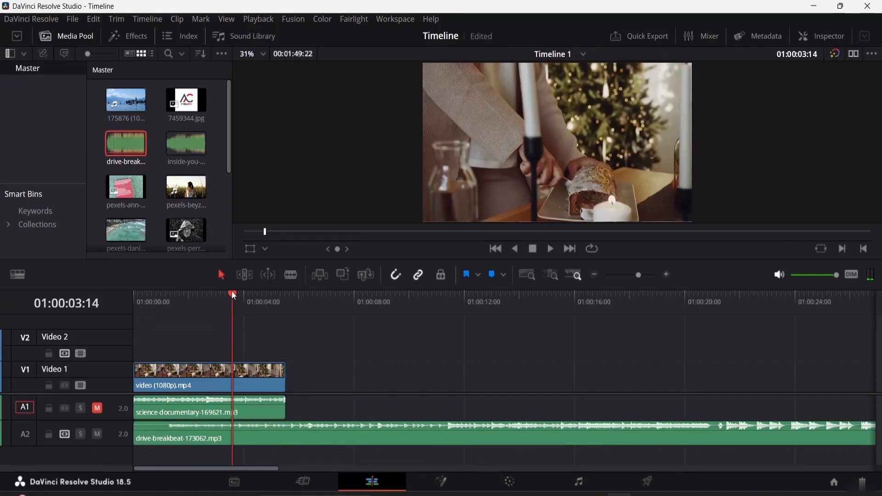
{"action": "left_click_drag", "start_coordinate": [231, 293], "coordinate": [109, 302]}
{"action": "key", "text": "space"}
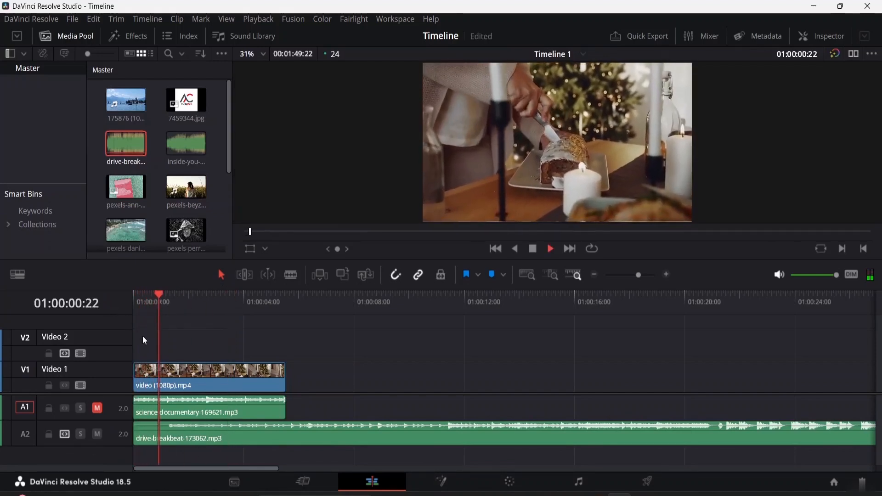
{"action": "left_click", "coordinate": [97, 408]}
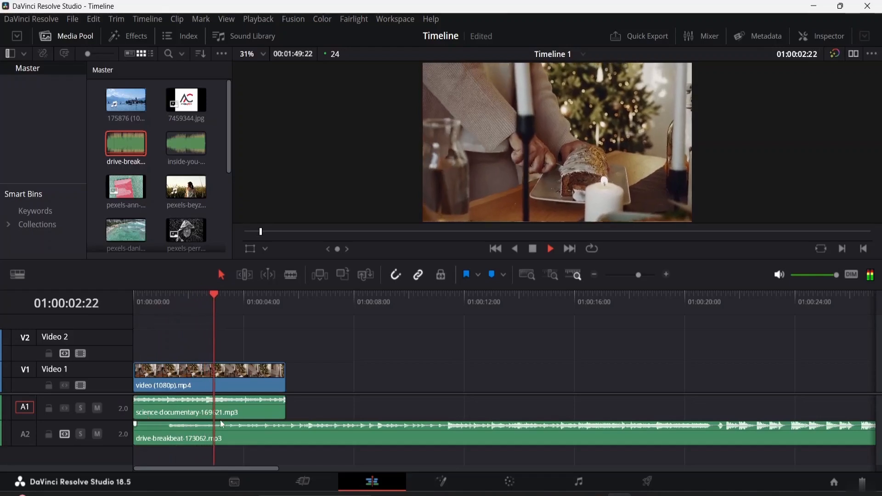
{"action": "key", "text": "space"}
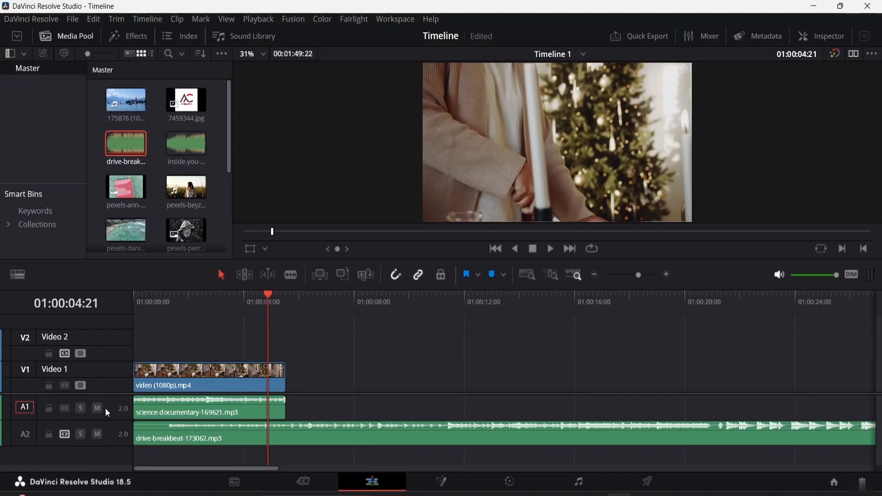
- Add science-documentary-169621.mp3 from the media pool at the start of a new third audio track
{"action": "left_click", "coordinate": [139, 149]}
{"action": "scroll", "coordinate": [138, 150], "scroll_direction": "down", "scroll_amount": 3}
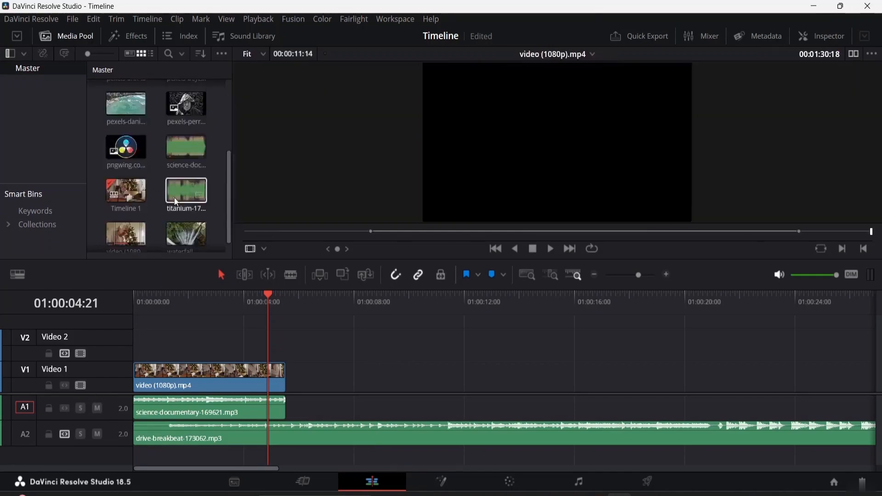
{"action": "left_click", "coordinate": [176, 202]}
{"action": "left_click", "coordinate": [186, 147]}
{"action": "left_click_drag", "start_coordinate": [186, 147], "coordinate": [135, 466]}
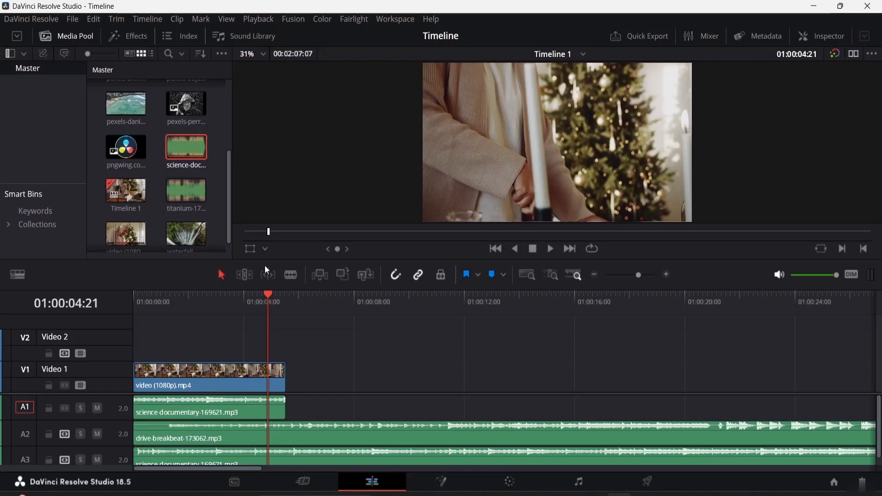
- Play a short section of the timeline to hear all three audio tracks together
{"action": "left_click_drag", "start_coordinate": [271, 301], "coordinate": [184, 303]}
{"action": "key", "text": "space"}
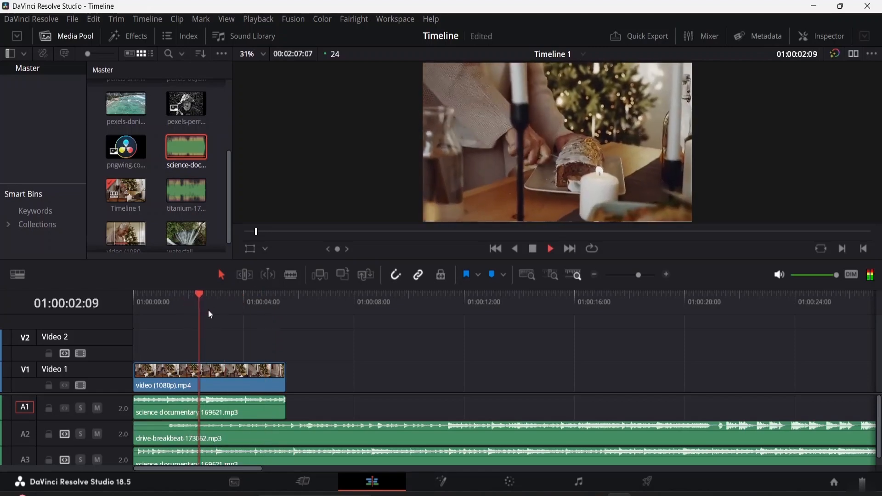
{"action": "key", "text": "space"}
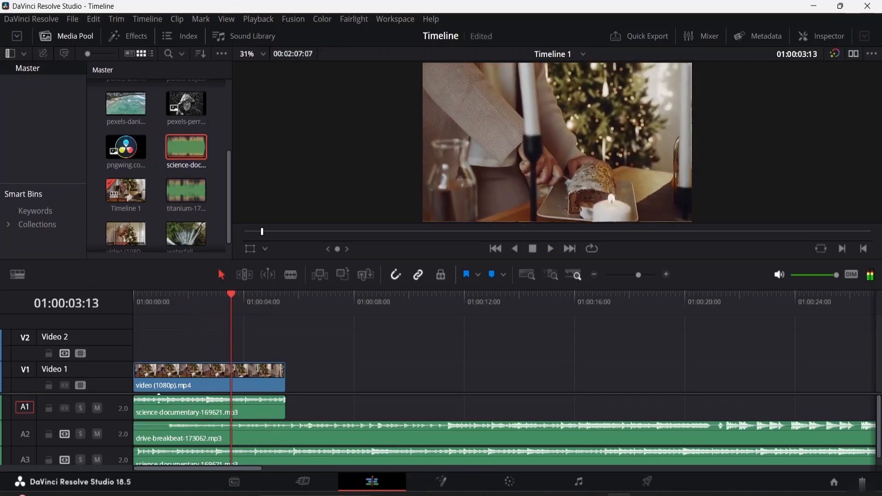
{"action": "scroll", "coordinate": [149, 406], "scroll_direction": "down", "scroll_amount": 1}
{"action": "scroll", "coordinate": [173, 443], "scroll_direction": "up", "scroll_amount": 1}
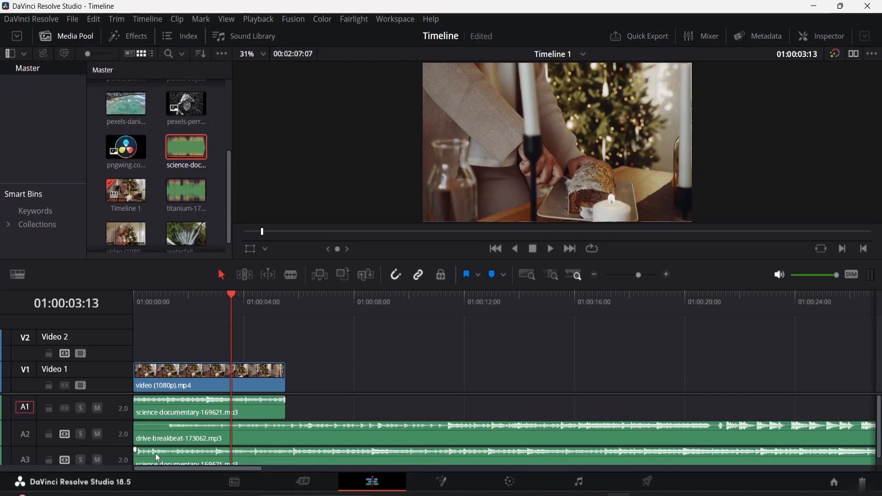
- Solo the A2 audio track, play the timeline from the beginning, and turn the solo off again
{"action": "left_click", "coordinate": [81, 435]}
{"action": "left_click_drag", "start_coordinate": [235, 296], "coordinate": [120, 320]}
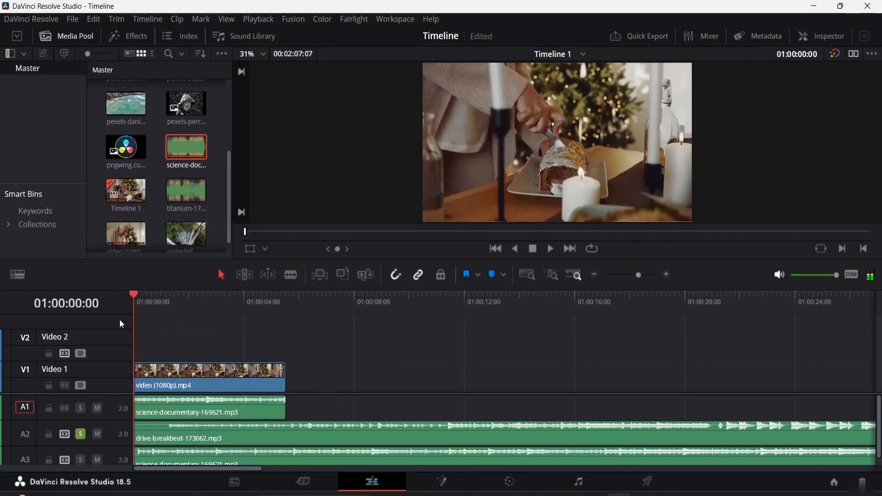
{"action": "key", "text": "space"}
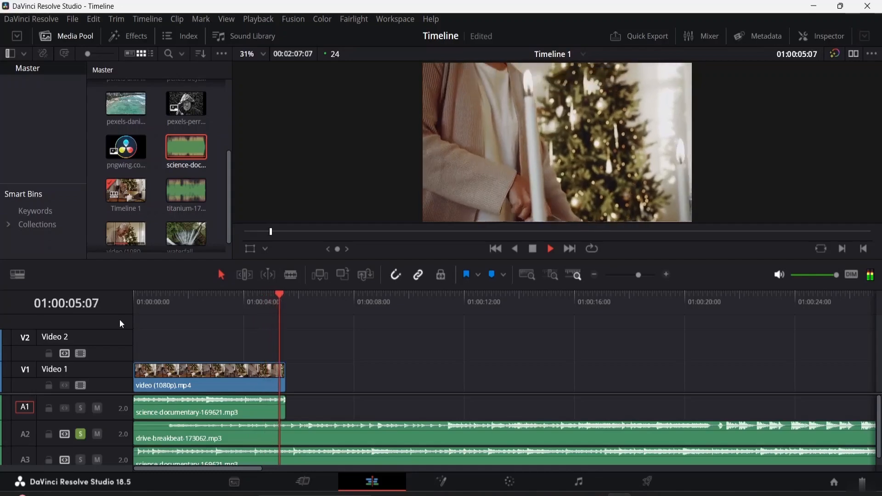
{"action": "key", "text": "space"}
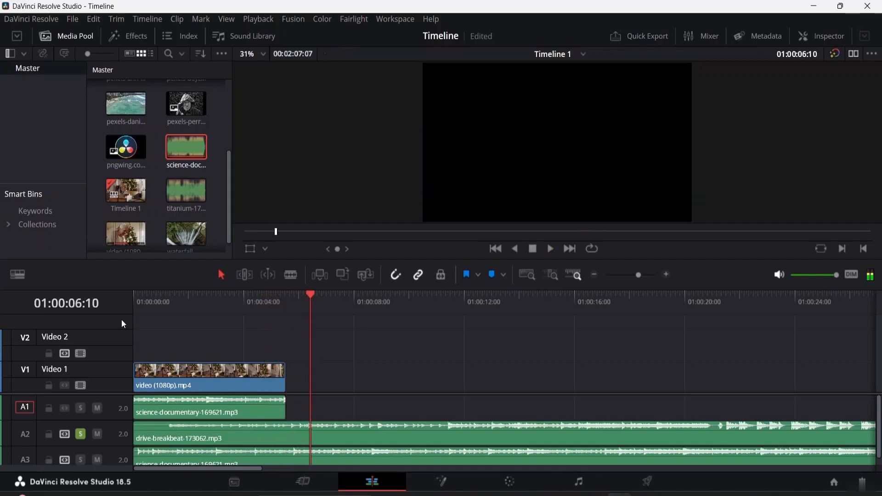
{"action": "left_click", "coordinate": [81, 434]}
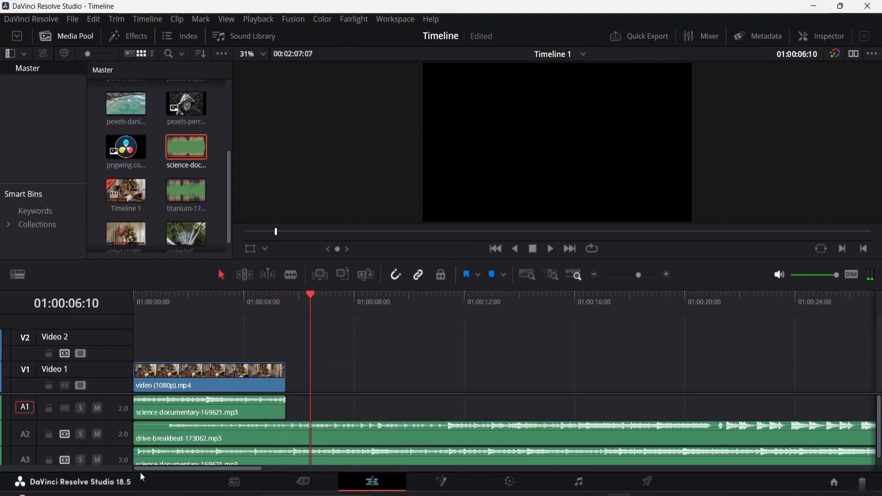
- Delete the science-documentary-169621.mp3 clip on A3 and the drive-breakbeat-173062.mp3 clip on A2, with the playhead back at the start
{"action": "left_click", "coordinate": [172, 457]}
{"action": "key", "text": "Delete"}
{"action": "key", "text": "Home"}
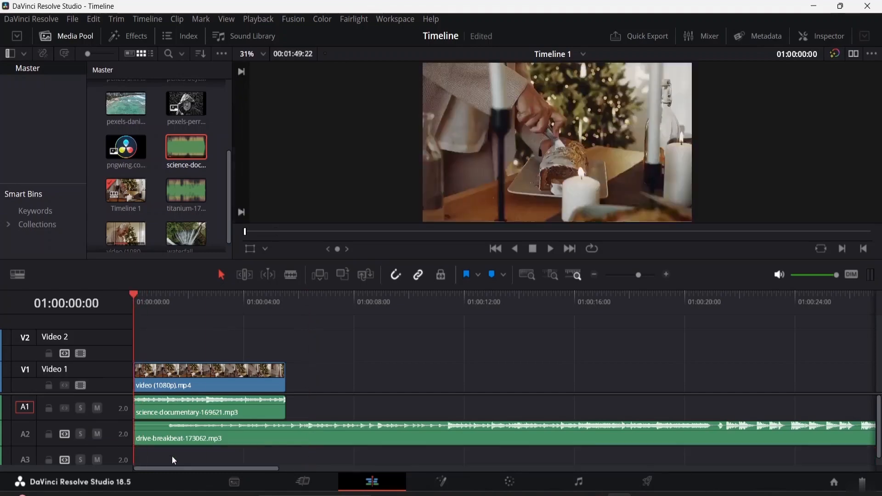
{"action": "left_click", "coordinate": [192, 438]}
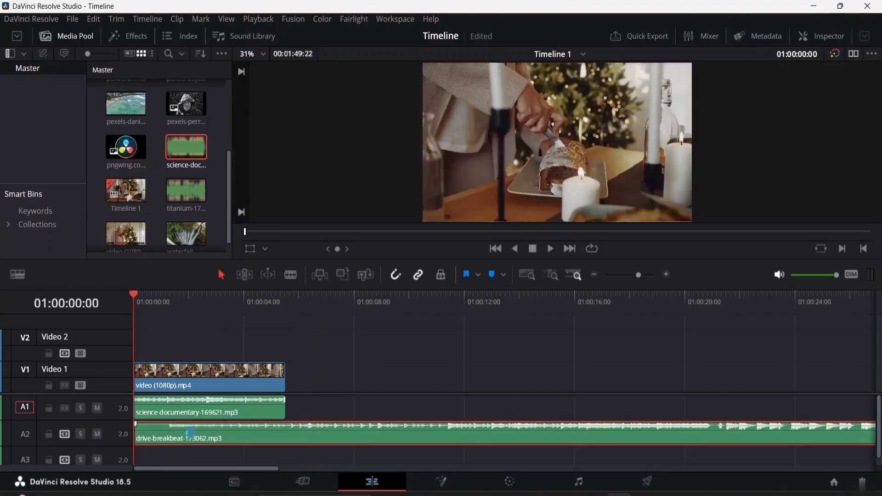
{"action": "key", "text": "Delete"}
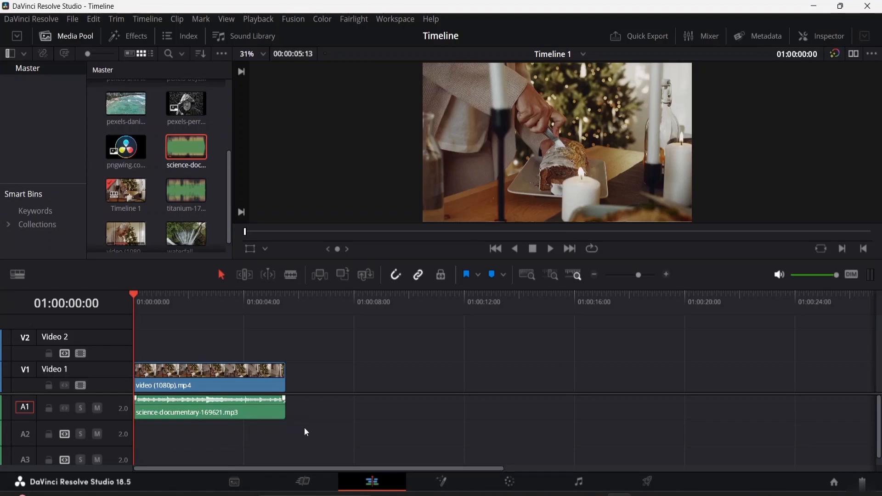
- Mute and unmute the playback audio, and show the audio mixer beside the timeline before hiding it again
{"action": "left_click", "coordinate": [779, 275]}
{"action": "left_click", "coordinate": [779, 272]}
{"action": "left_click", "coordinate": [715, 37]}
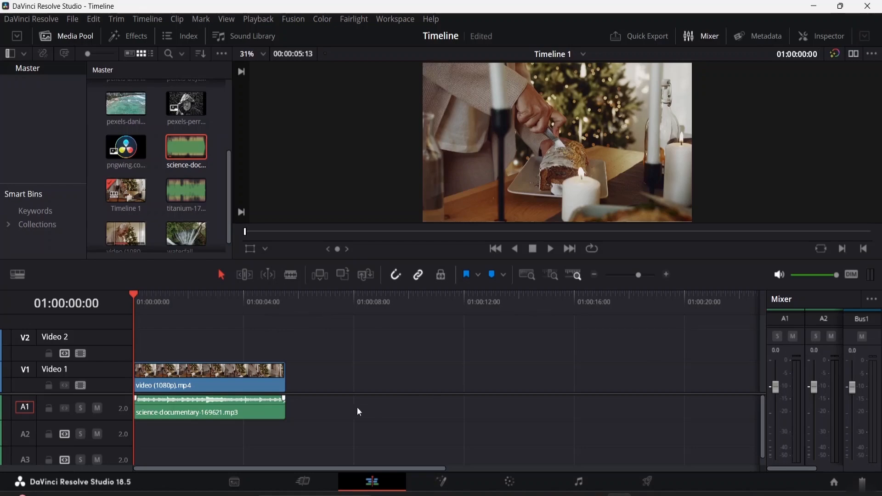
{"action": "left_click", "coordinate": [670, 272]}
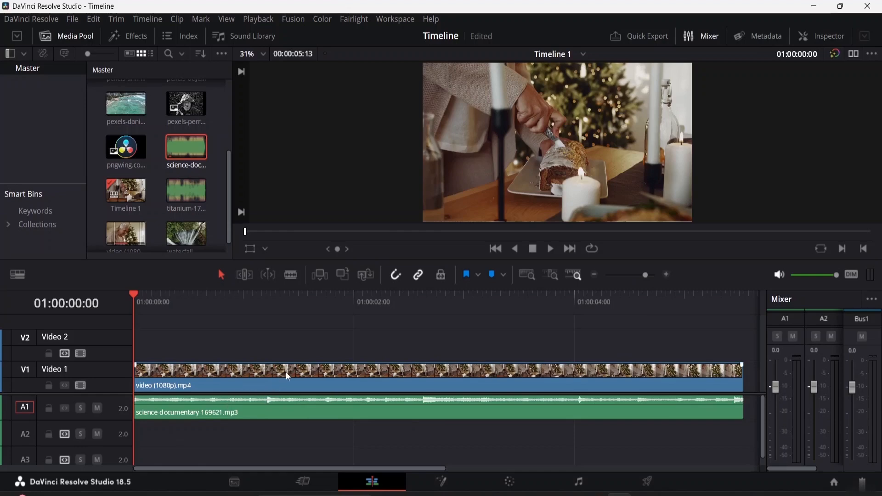
{"action": "left_click", "coordinate": [707, 38]}
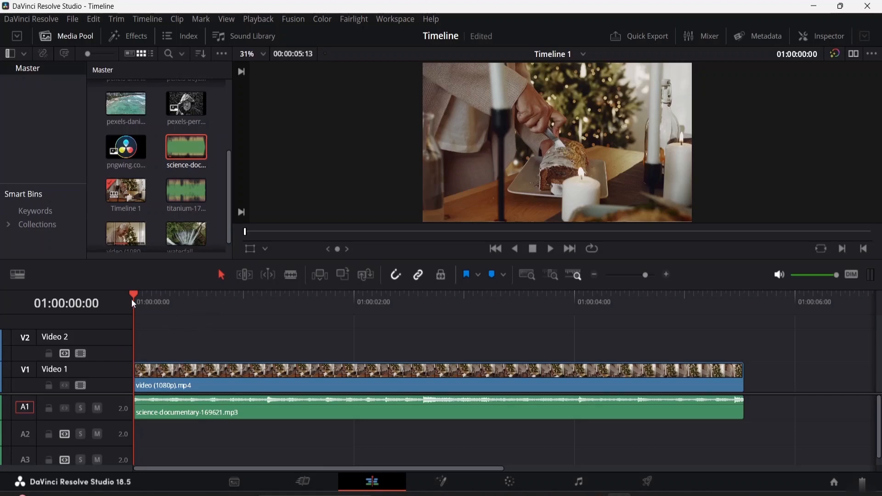
- Look over the timeline view options and close them without changes
{"action": "left_click", "coordinate": [24, 273]}
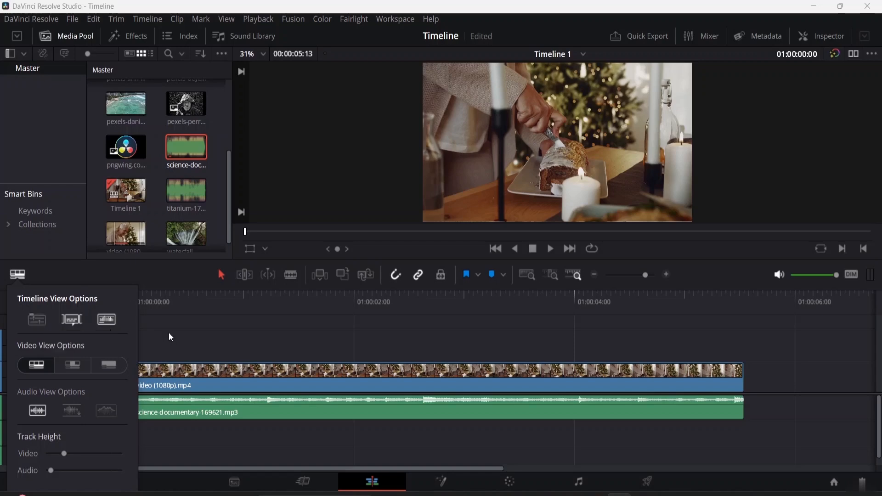
{"action": "scroll", "coordinate": [159, 190], "scroll_direction": "down", "scroll_amount": 1}
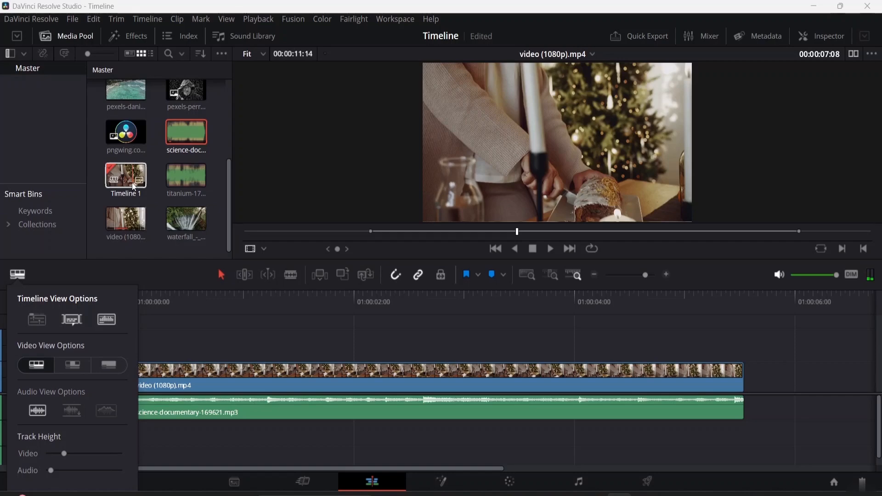
{"action": "left_click", "coordinate": [136, 271]}
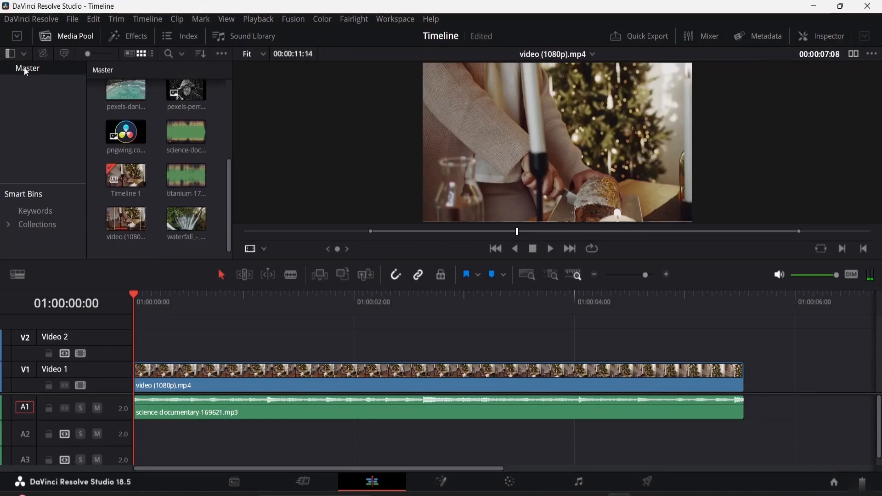
- Create an empty timeline named Timeline 2 with its own format settings instead of the project settings, using a custom resolution height
{"action": "left_click", "coordinate": [74, 19]}
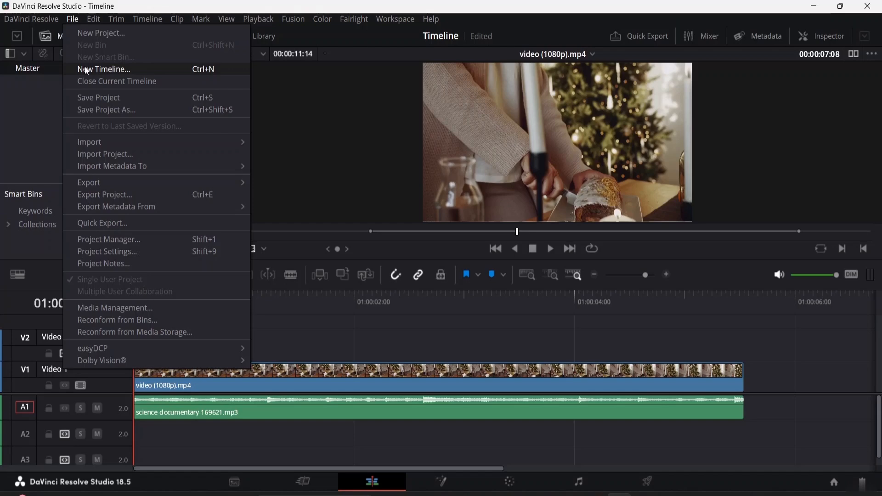
{"action": "left_click", "coordinate": [85, 68]}
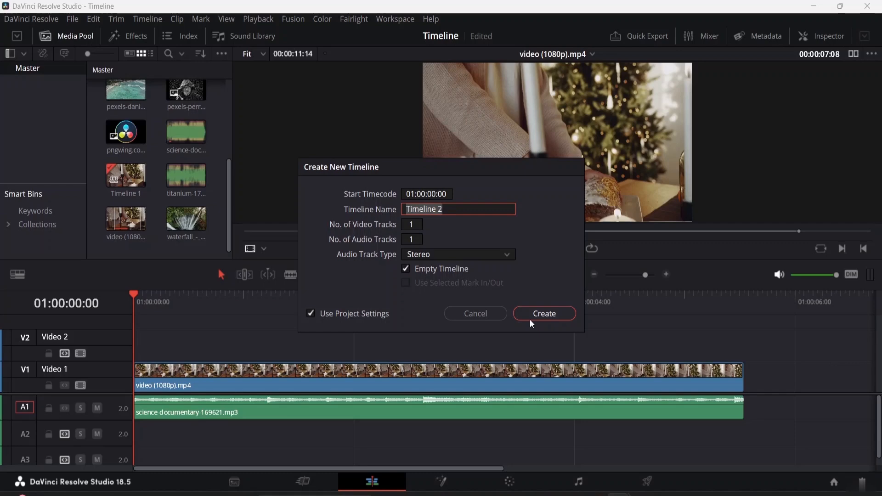
{"action": "left_click", "coordinate": [311, 313]}
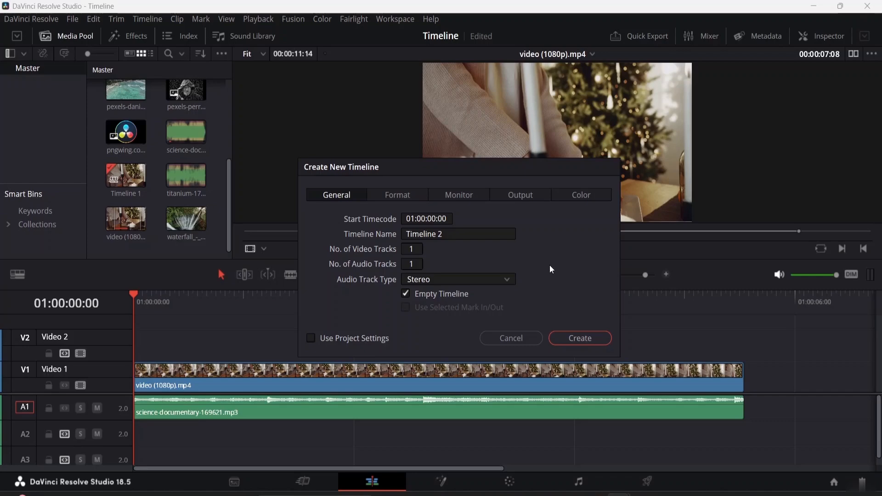
{"action": "left_click", "coordinate": [389, 195]}
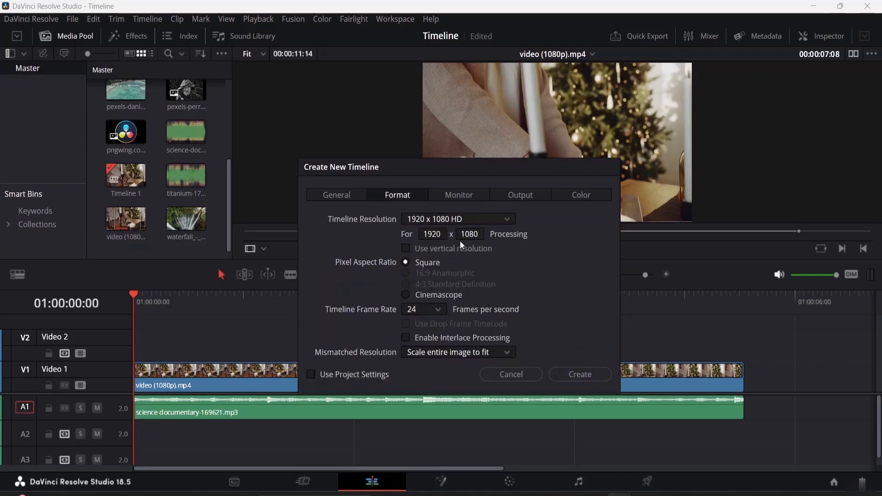
{"action": "left_click", "coordinate": [479, 235]}
{"action": "left_click", "coordinate": [576, 375]}
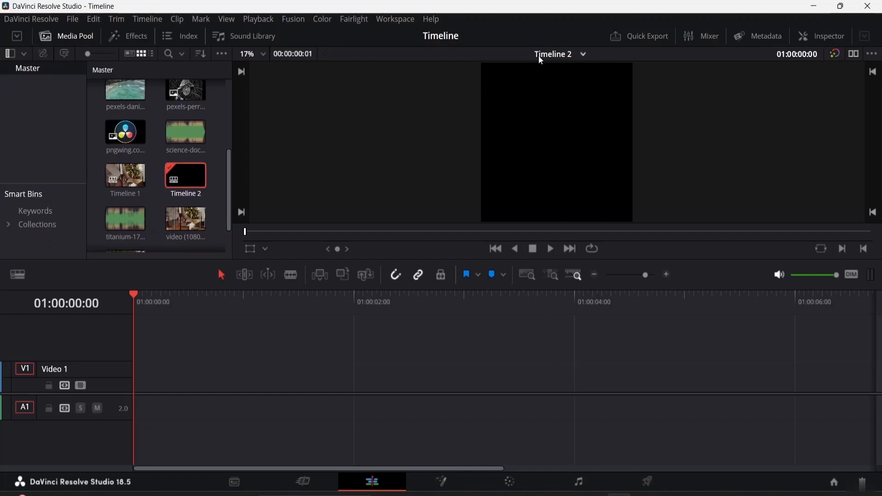
- Find both timelines in the media pool and switch between Timeline 1 and Timeline 2, ending with Timeline 1 open
{"action": "scroll", "coordinate": [188, 195], "scroll_direction": "down", "scroll_amount": 1}
{"action": "left_click", "coordinate": [188, 195]}
{"action": "scroll", "coordinate": [191, 213], "scroll_direction": "up", "scroll_amount": 2}
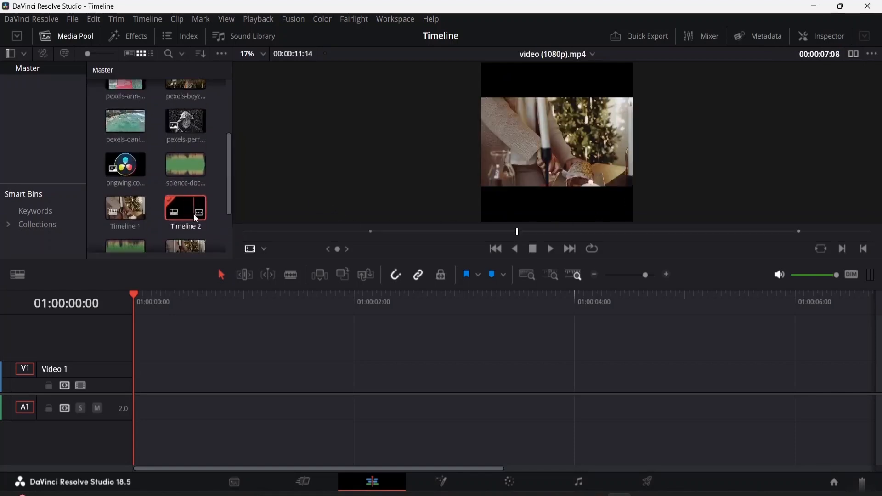
{"action": "scroll", "coordinate": [194, 214], "scroll_direction": "down", "scroll_amount": 3}
{"action": "scroll", "coordinate": [194, 214], "scroll_direction": "up", "scroll_amount": 3}
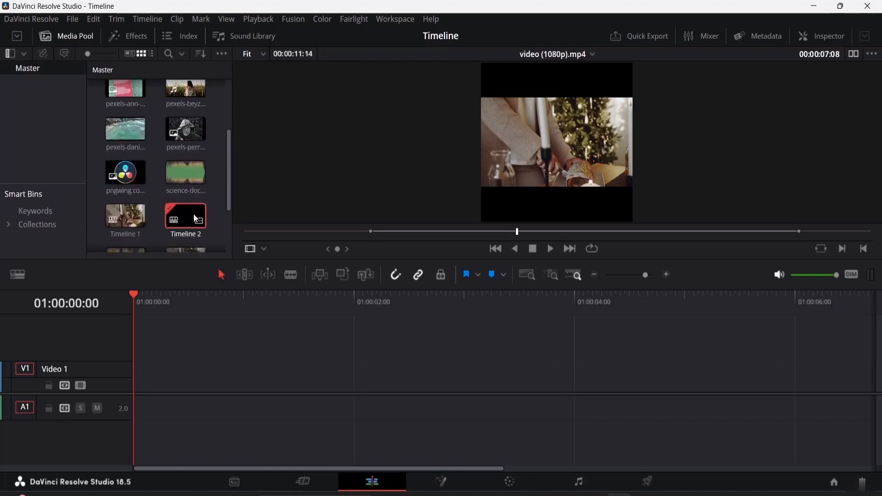
{"action": "scroll", "coordinate": [194, 214], "scroll_direction": "down", "scroll_amount": 2}
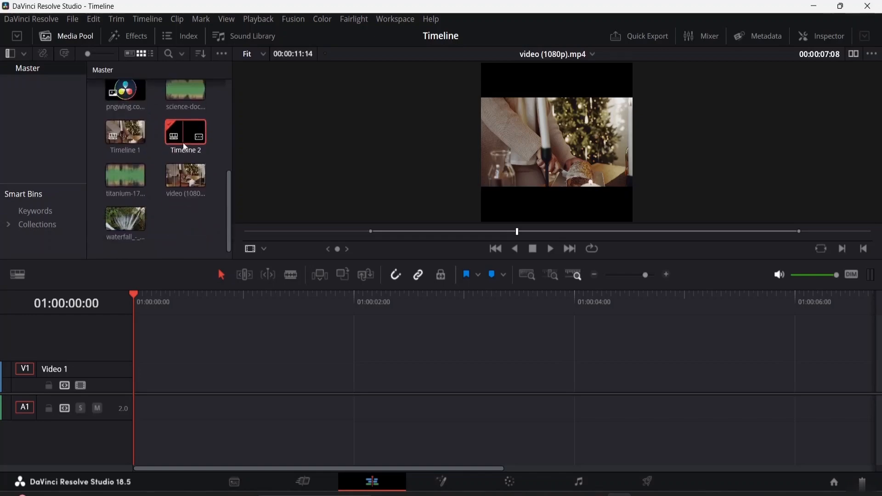
{"action": "left_click", "coordinate": [126, 133]}
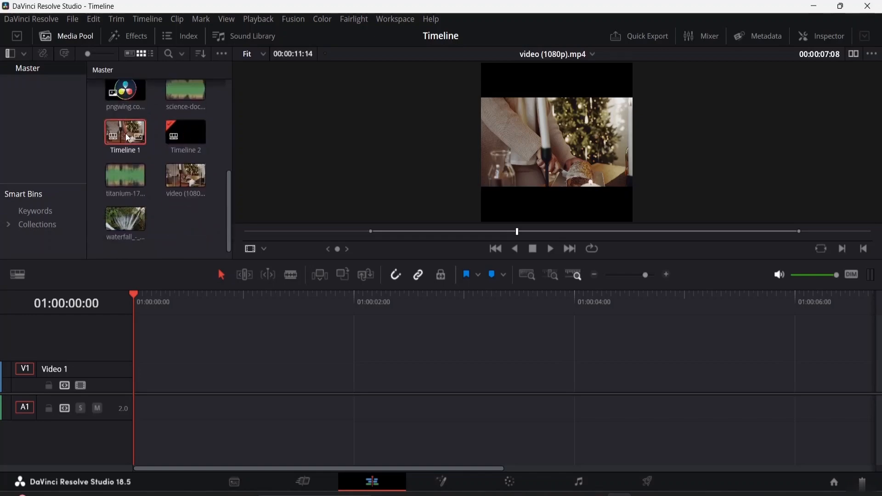
{"action": "double_click", "coordinate": [127, 137]}
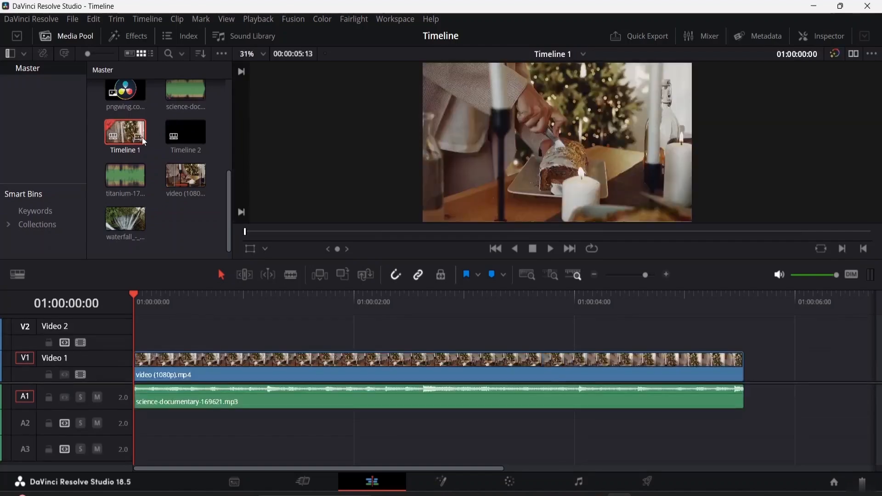
{"action": "double_click", "coordinate": [184, 130]}
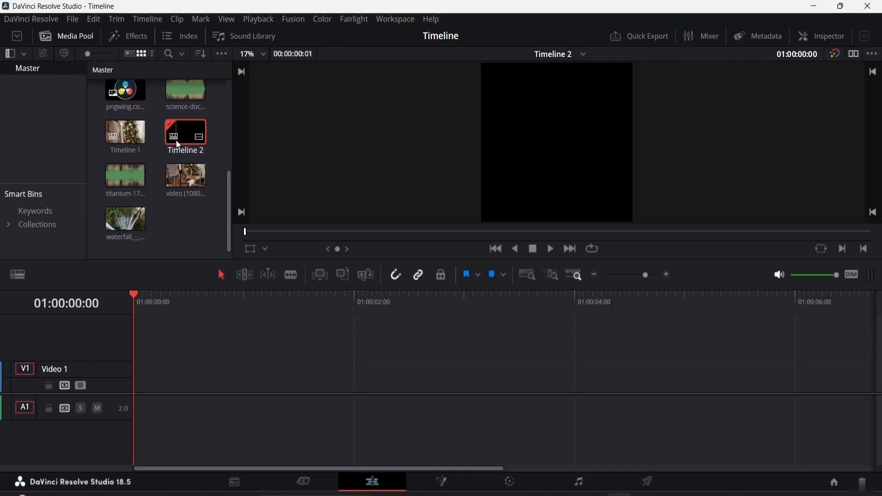
{"action": "double_click", "coordinate": [118, 139]}
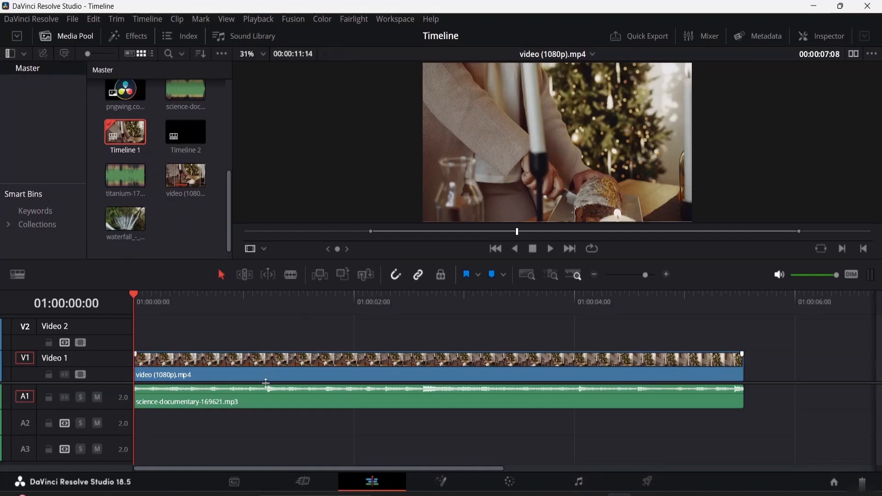
- Turn on stacked timelines in the timeline view options and switch the open timeline to Timeline 2
{"action": "left_click", "coordinate": [17, 277]}
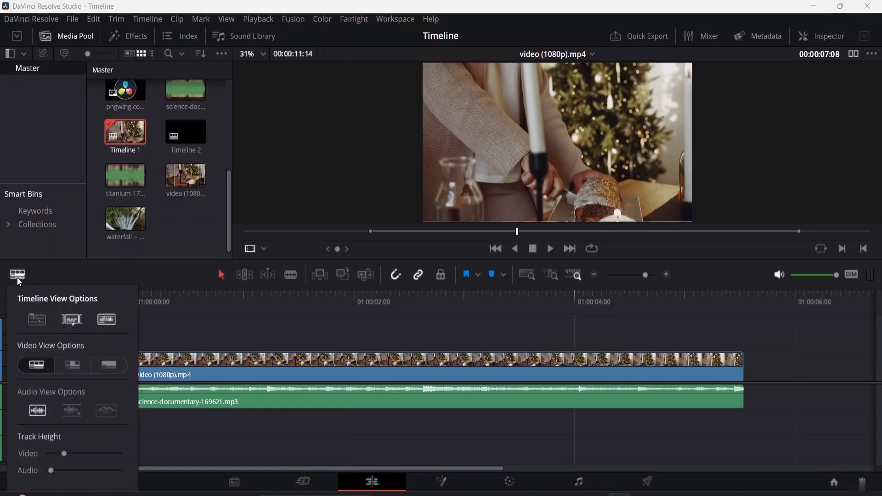
{"action": "left_click", "coordinate": [37, 320]}
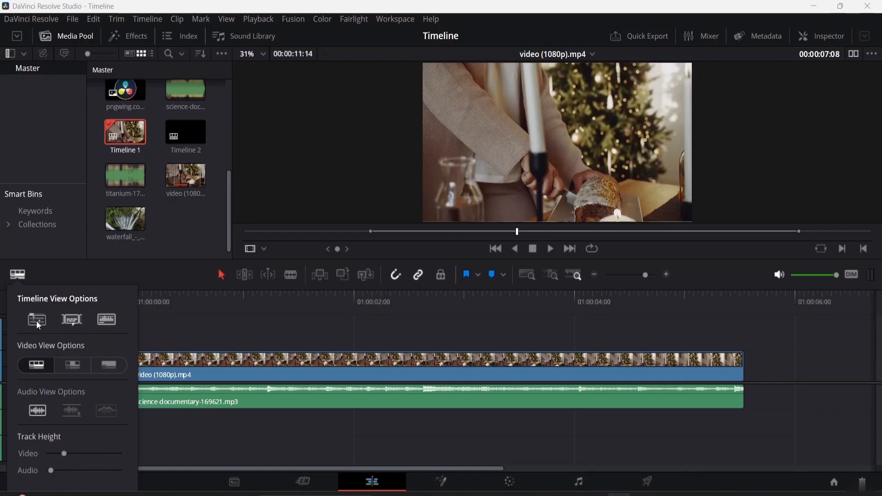
{"action": "left_click", "coordinate": [148, 278]}
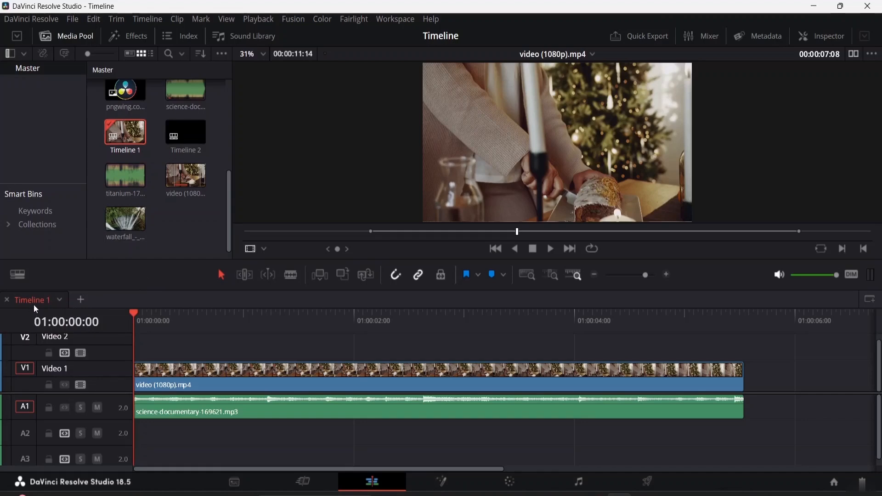
{"action": "left_click", "coordinate": [60, 301]}
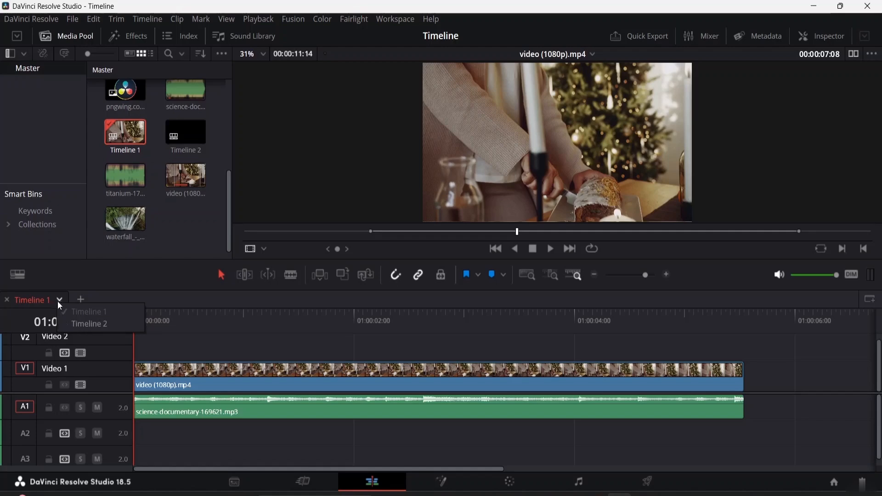
{"action": "left_click", "coordinate": [83, 326]}
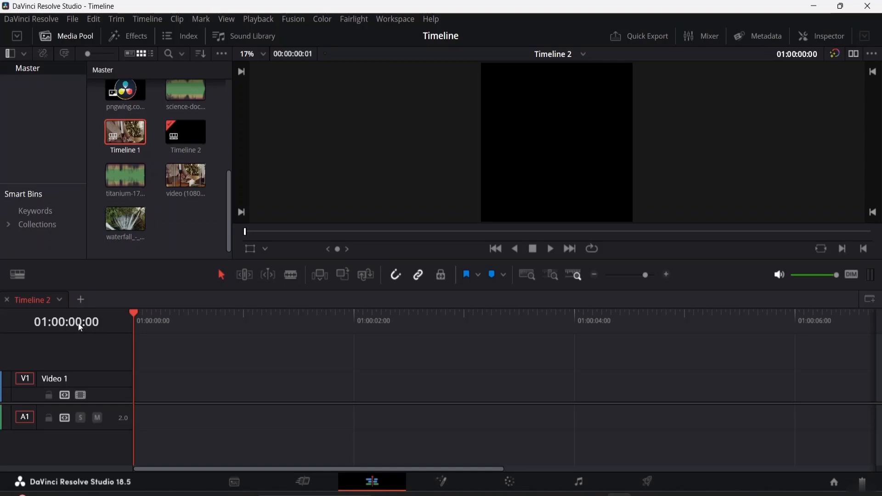
- Place pexels-perry-wunderlich-18889183.jpg at the start of V1 in Timeline 2 and trim its end to a duration of 00:00:01:13
{"action": "scroll", "coordinate": [208, 210], "scroll_direction": "up", "scroll_amount": 3}
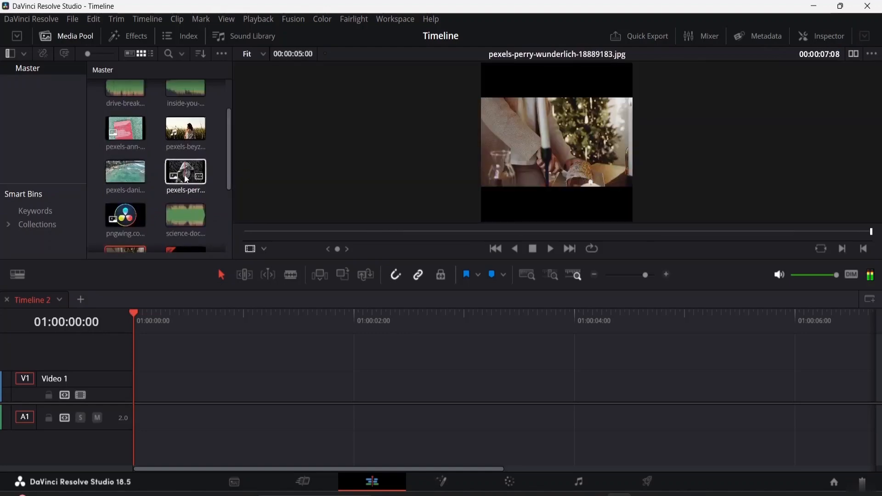
{"action": "left_click_drag", "start_coordinate": [187, 192], "coordinate": [136, 407]}
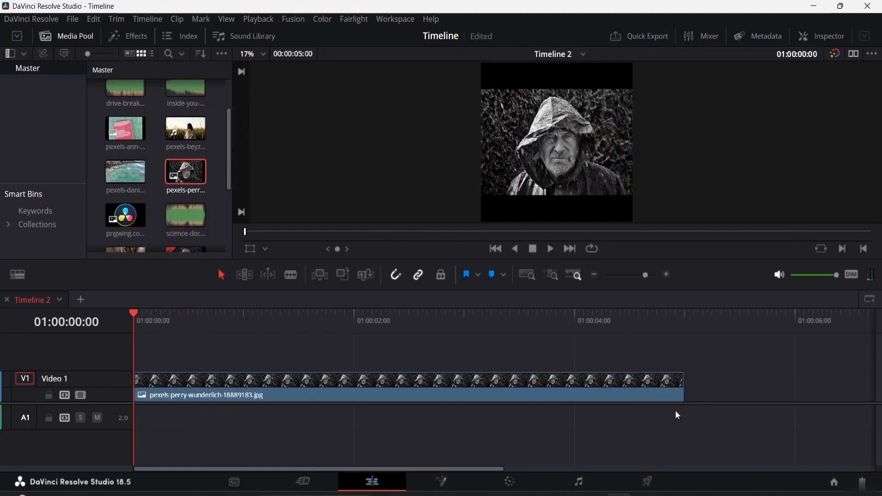
{"action": "left_click", "coordinate": [681, 382]}
{"action": "left_click_drag", "start_coordinate": [681, 381], "coordinate": [296, 421]}
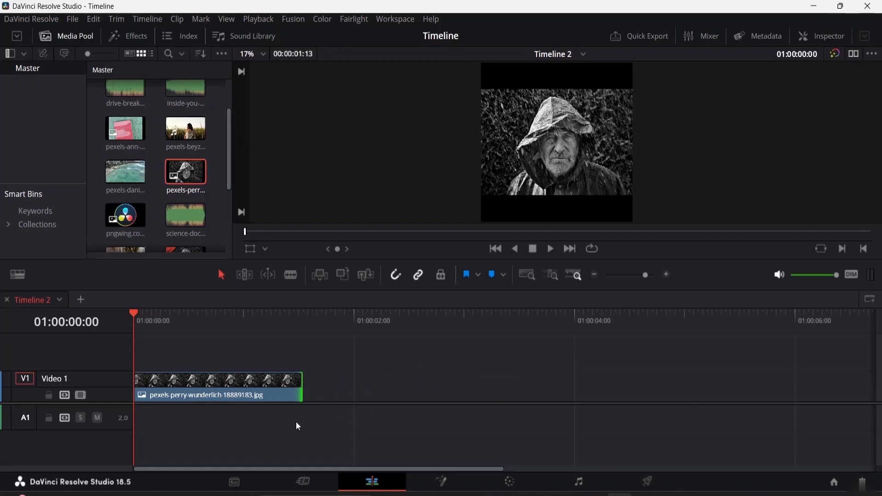
{"action": "left_click", "coordinate": [266, 384]}
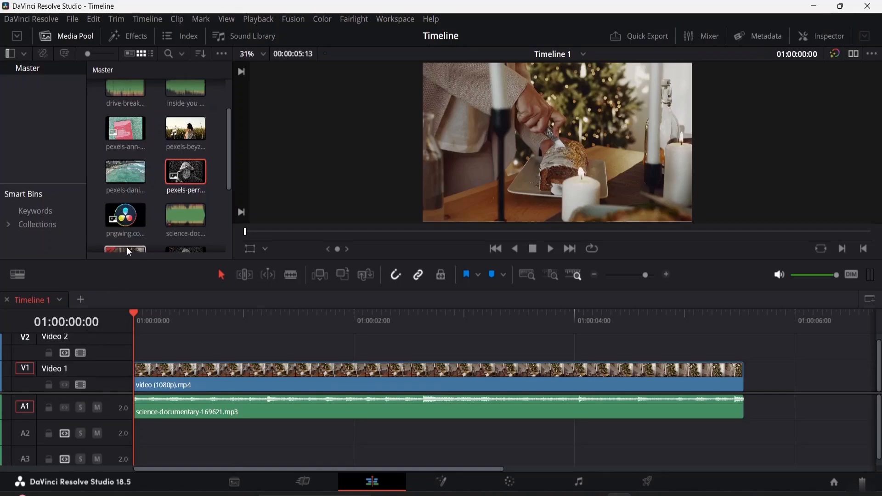
- Hide the audio waveforms on the Timeline 1 clips through the timeline view options and show them again
{"action": "scroll", "coordinate": [66, 368], "scroll_direction": "up", "scroll_amount": 1}
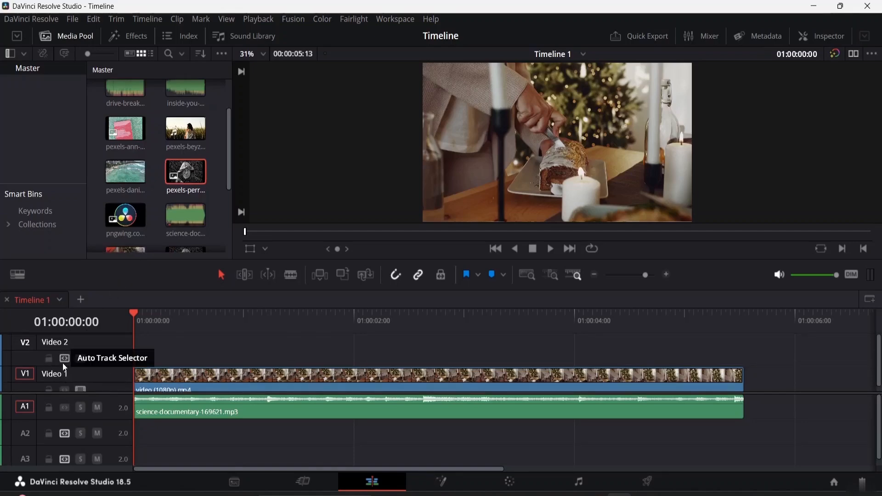
{"action": "left_click", "coordinate": [17, 275]}
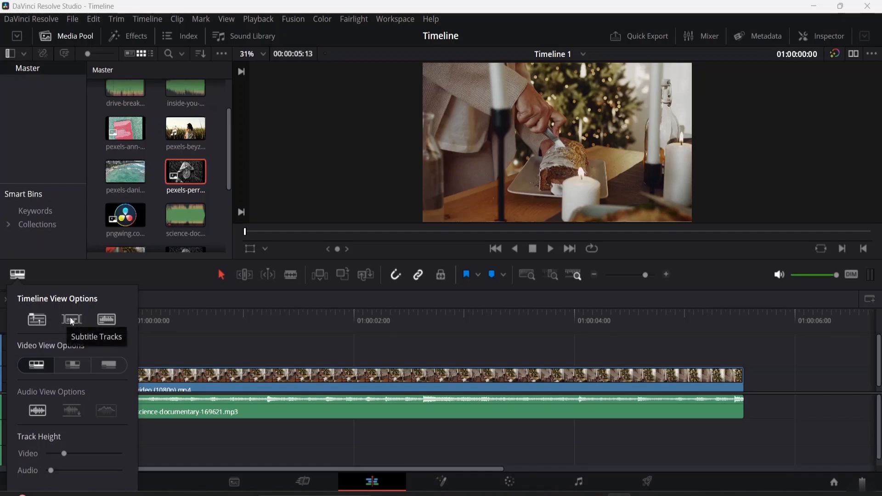
{"action": "left_click", "coordinate": [106, 321]}
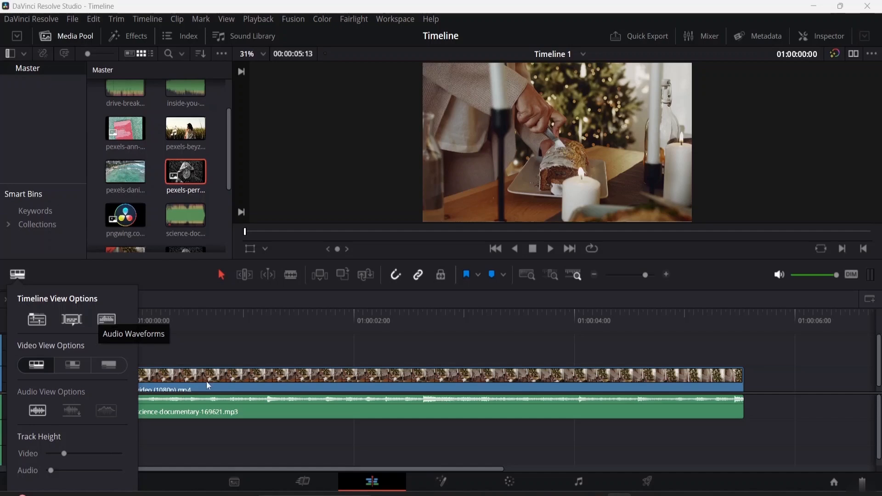
{"action": "left_click", "coordinate": [110, 320]}
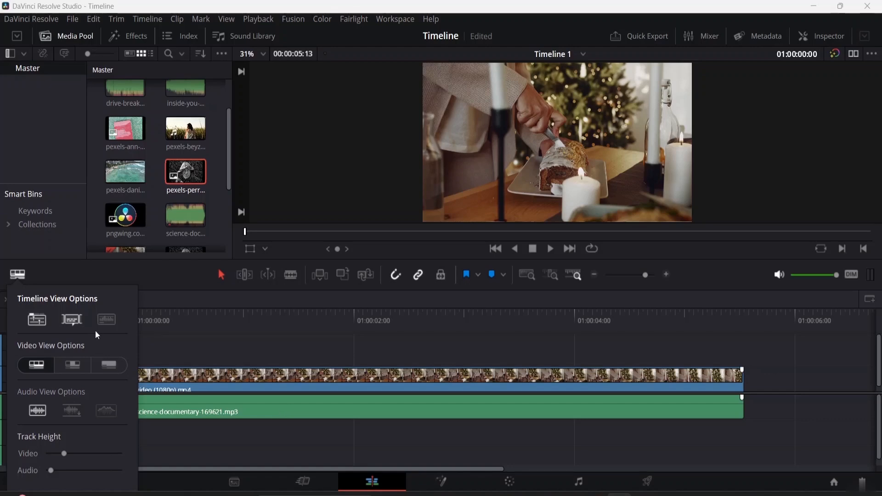
{"action": "left_click", "coordinate": [107, 320]}
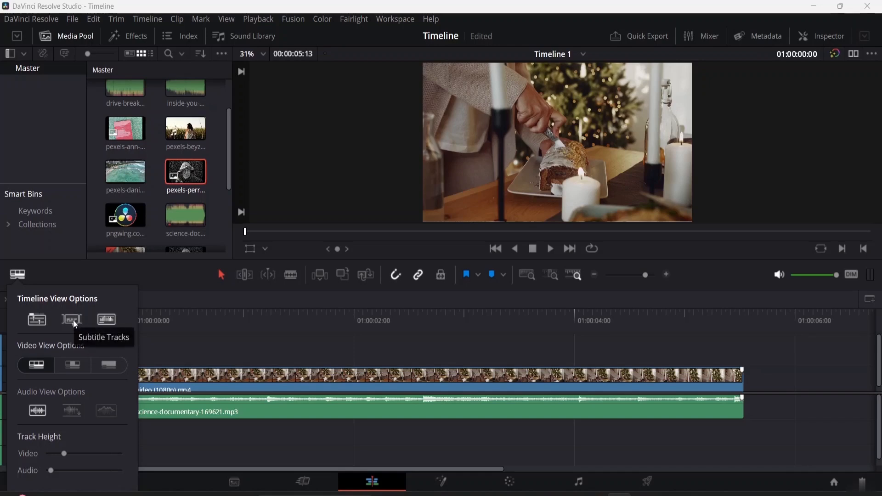
- Turn stacked timelines off and back on in the timeline view options, and alternate between Timeline 1 and Timeline 2, ending on Timeline 2
{"action": "left_click", "coordinate": [33, 323]}
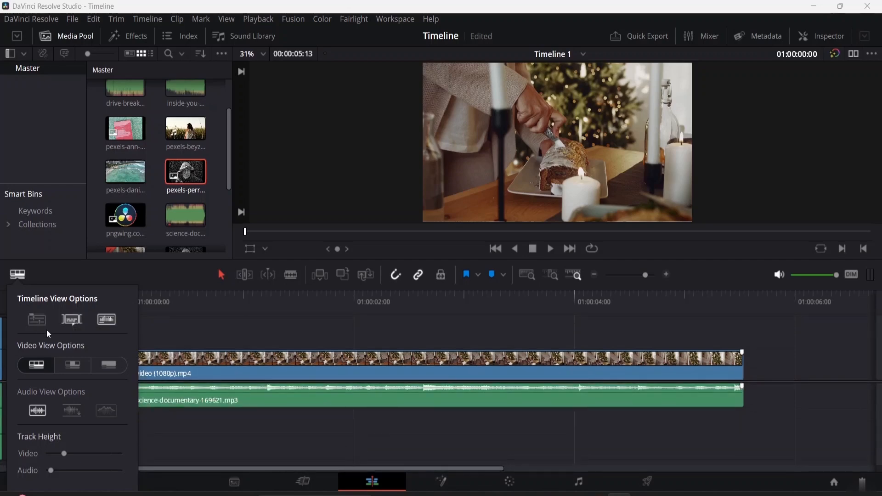
{"action": "left_click", "coordinate": [41, 321]}
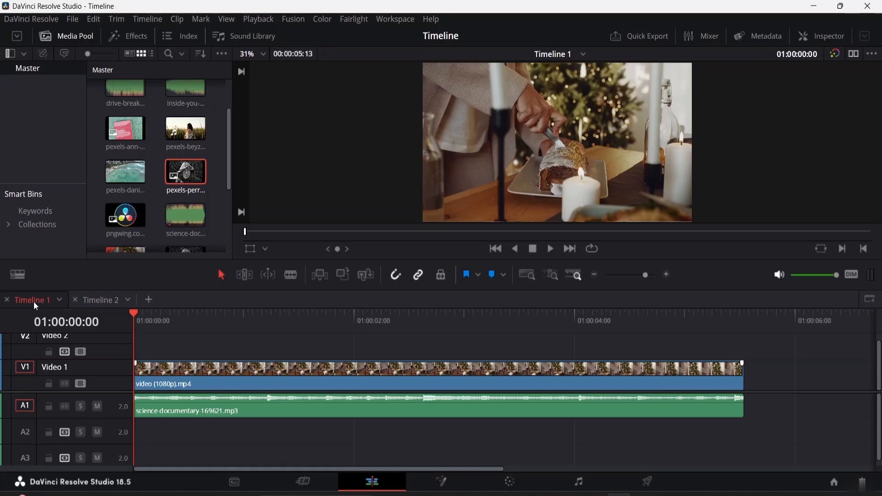
{"action": "left_click", "coordinate": [112, 300]}
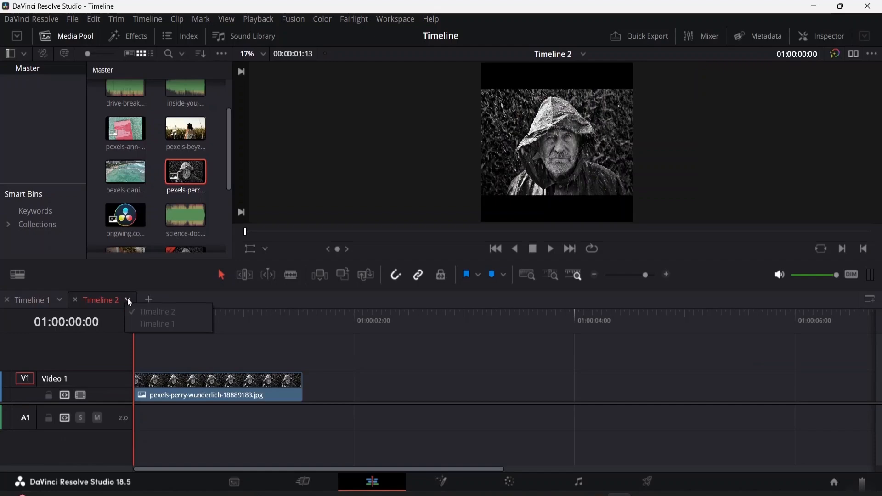
{"action": "left_click", "coordinate": [52, 300]}
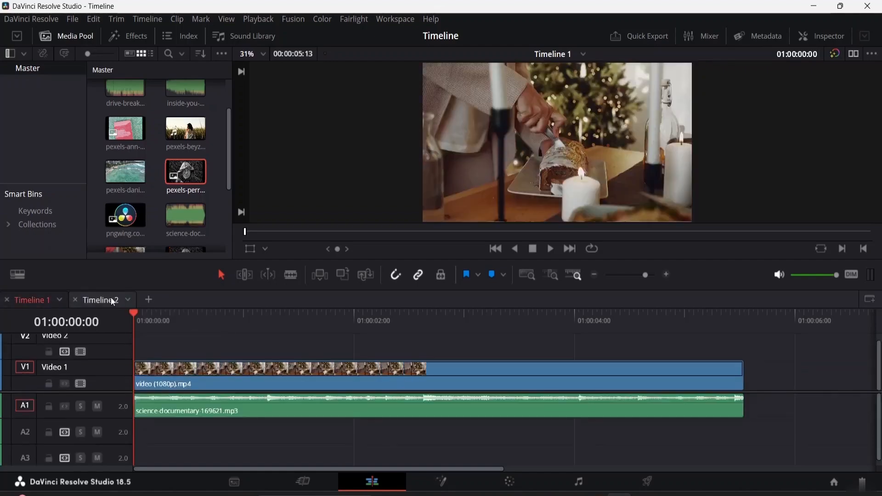
{"action": "left_click", "coordinate": [115, 300]}
- Add an empty timeline tab, show the list of timelines it can load, and close the tab without choosing one
{"action": "left_click", "coordinate": [150, 299]}
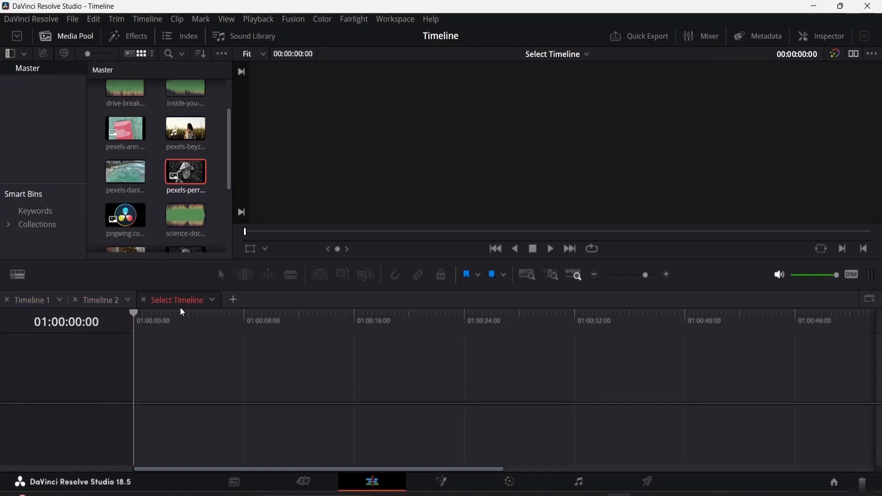
{"action": "left_click", "coordinate": [212, 300]}
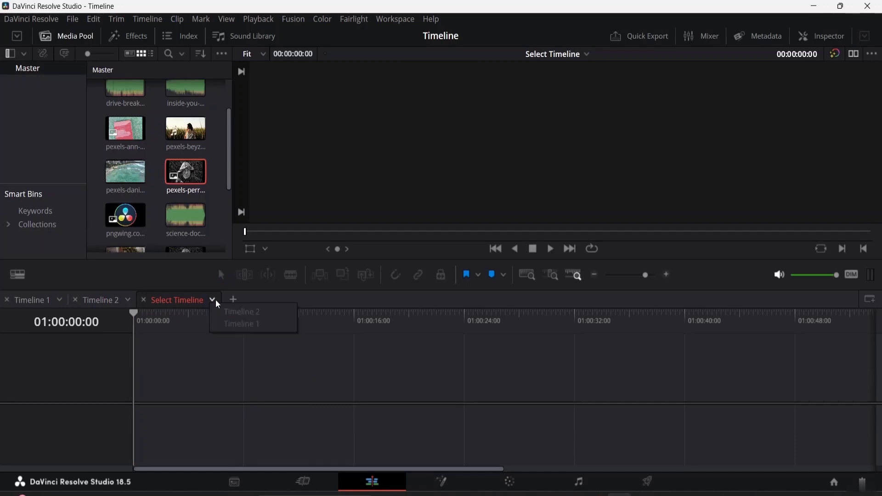
{"action": "left_click", "coordinate": [144, 300]}
{"action": "left_click", "coordinate": [143, 299]}
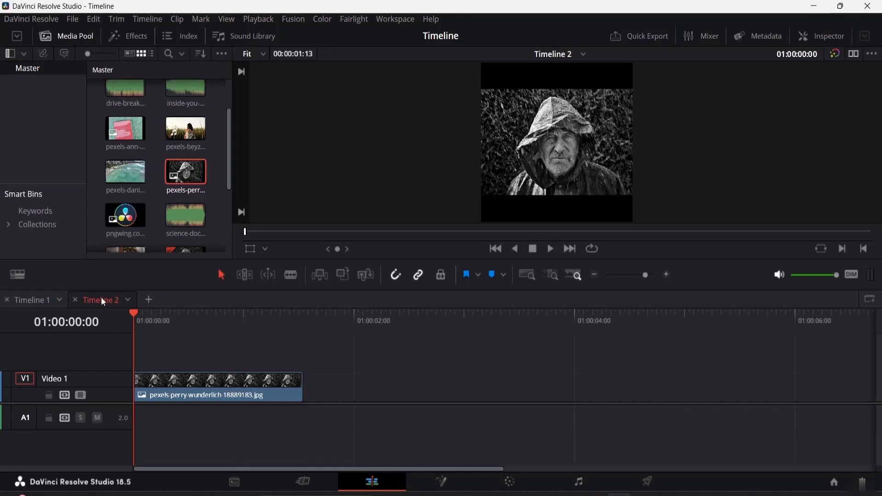
- Switch from Timeline 2 to Timeline 1 and back to Timeline 2
{"action": "mouse_move", "coordinate": [101, 299]}
{"action": "left_mouse_down"}
{"action": "mouse_move", "coordinate": [2, 300]}
{"action": "mouse_move", "coordinate": [105, 306]}
{"action": "left_mouse_up"}
{"action": "left_click", "coordinate": [128, 301]}
{"action": "left_click", "coordinate": [41, 300]}
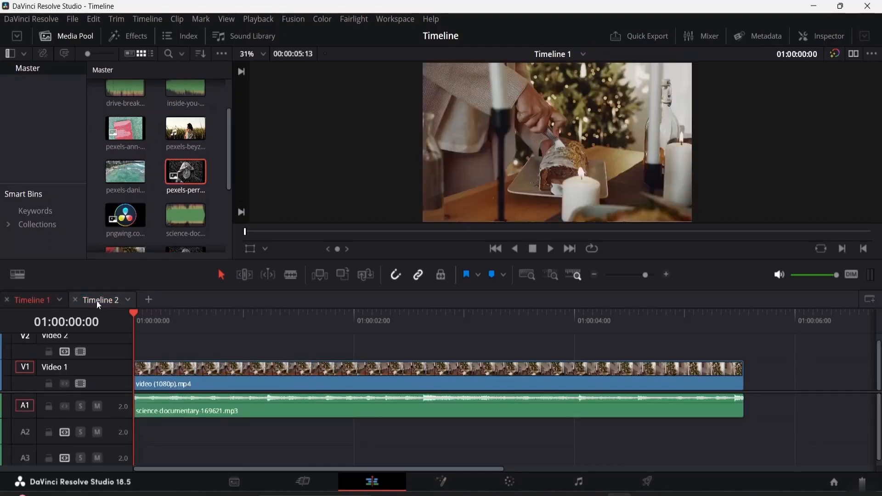
{"action": "left_click", "coordinate": [96, 300]}
- Try to move the pexels-perry-wunderlich-18889183.jpg clip from Timeline 2 into Timeline 1, and open Timeline 1
{"action": "left_click", "coordinate": [195, 381]}
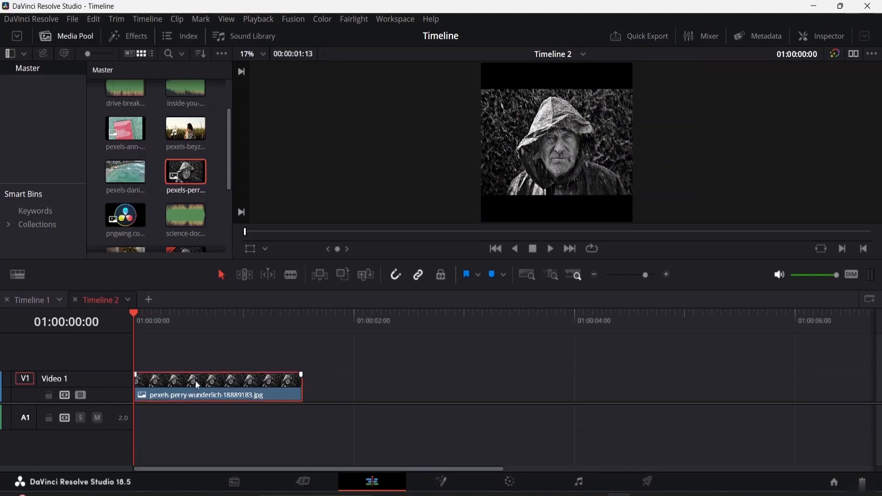
{"action": "left_click_drag", "start_coordinate": [194, 381], "coordinate": [37, 298]}
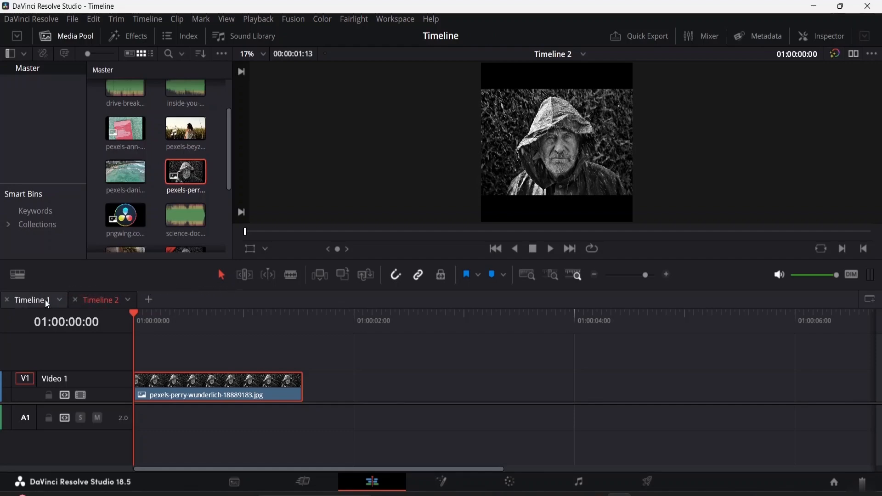
{"action": "left_click", "coordinate": [45, 300]}
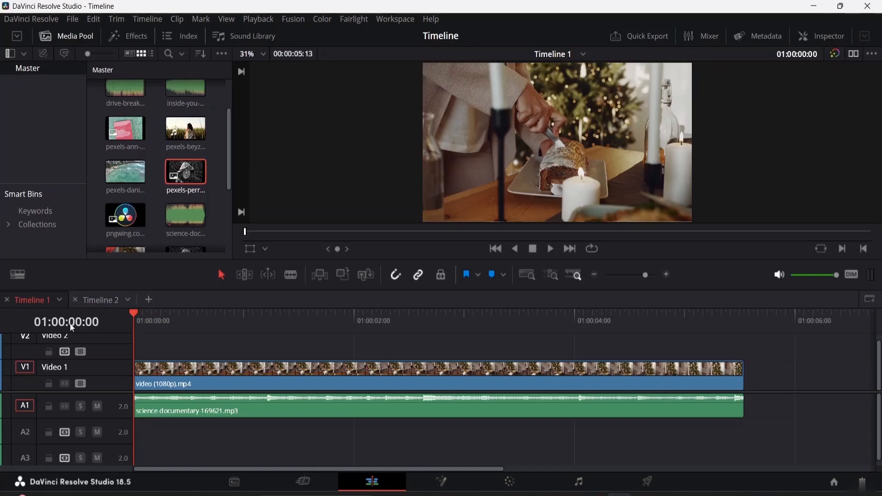
- Open Timeline 2 and locate it in the media pool
{"action": "left_click", "coordinate": [106, 301]}
{"action": "right_click", "coordinate": [106, 301]}
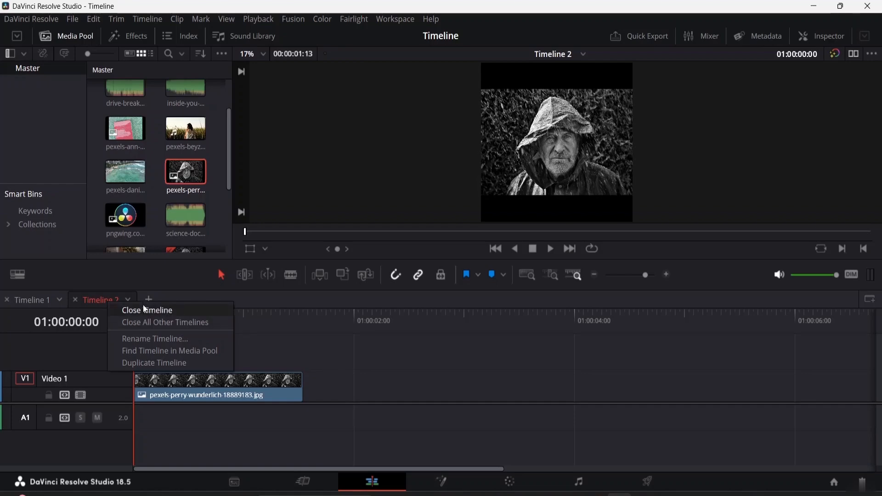
{"action": "left_click", "coordinate": [152, 353]}
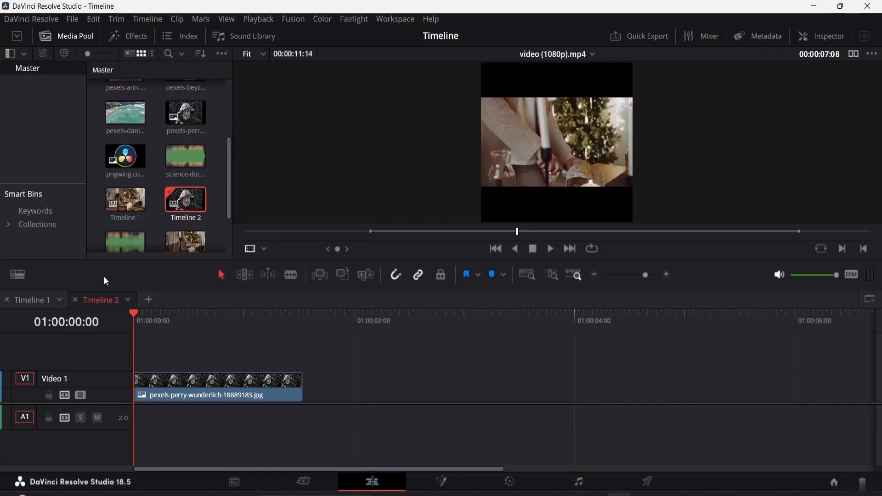
- Duplicate Timeline 2 and close the tab of the duplicate
{"action": "right_click", "coordinate": [108, 300]}
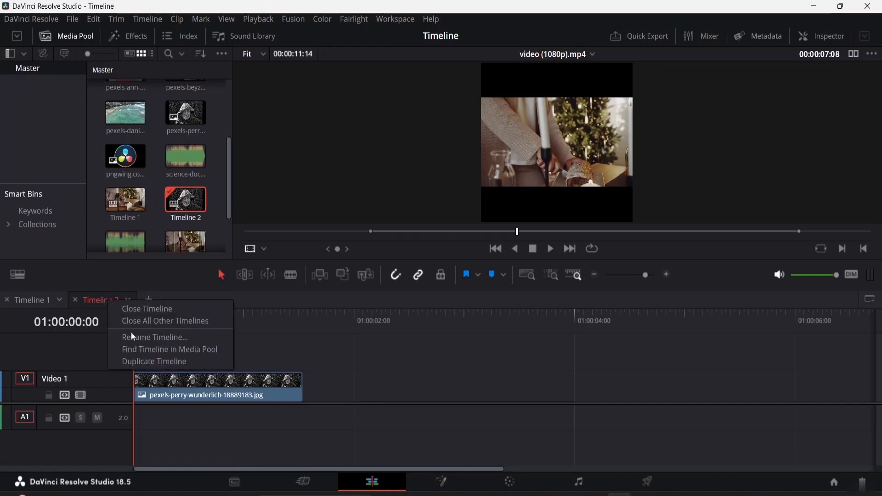
{"action": "left_click", "coordinate": [153, 360]}
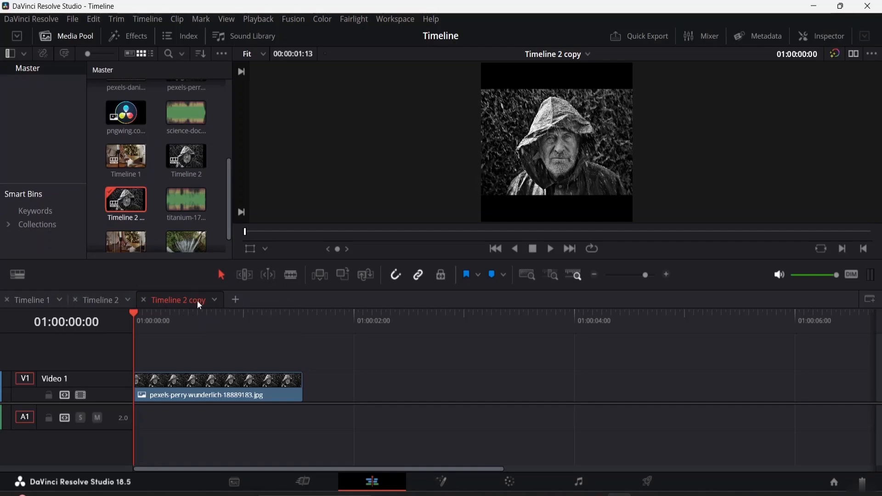
{"action": "left_click", "coordinate": [144, 301]}
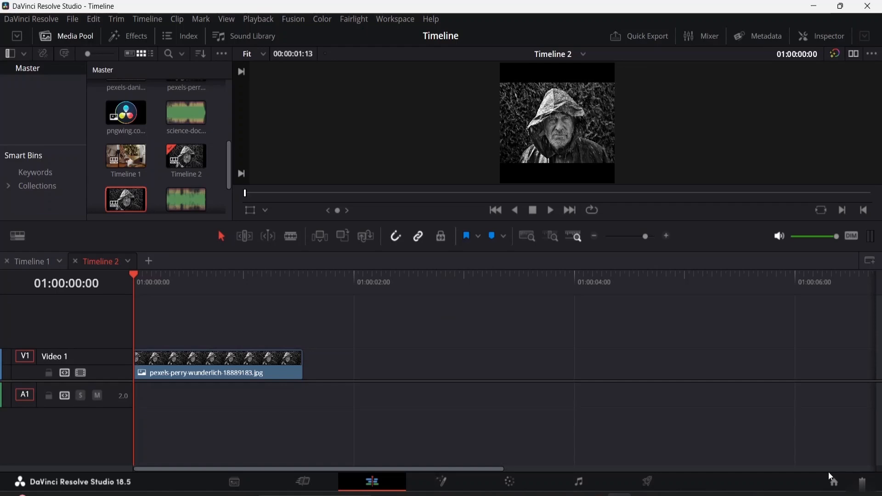
- Open Timeline 1 and add one video track above Video 2
{"action": "left_click", "coordinate": [46, 262]}
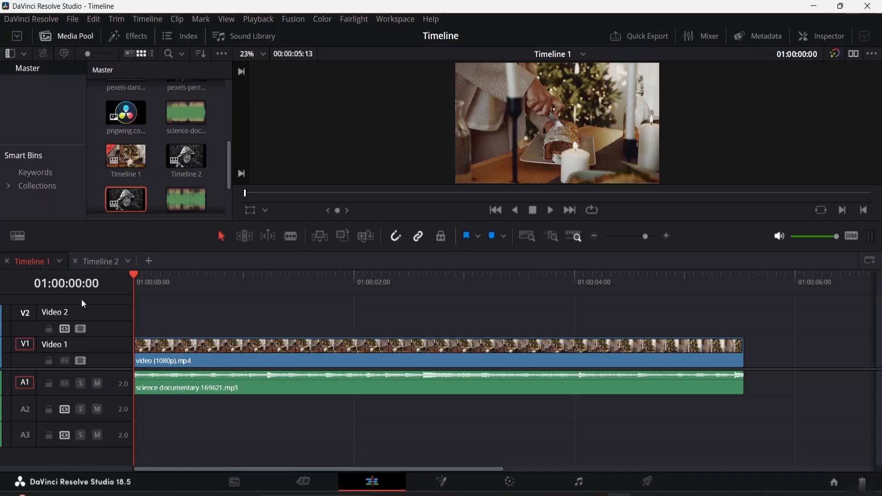
{"action": "right_click", "coordinate": [55, 317]}
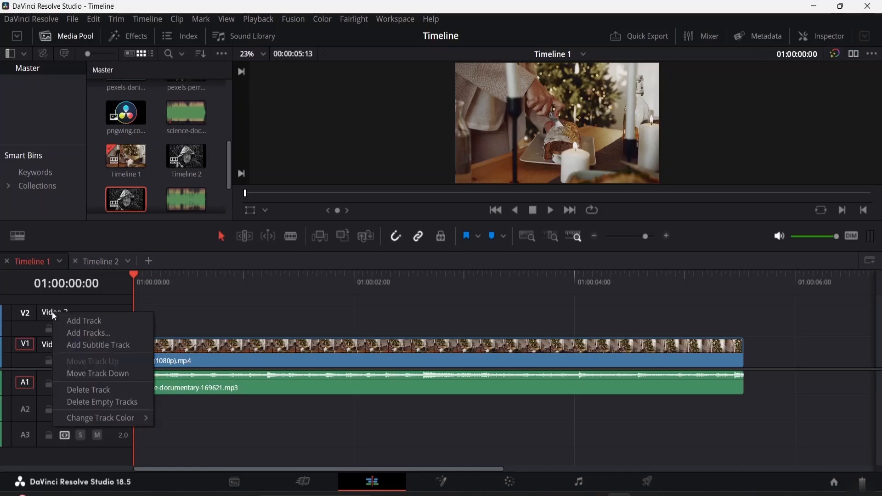
{"action": "left_click", "coordinate": [81, 323]}
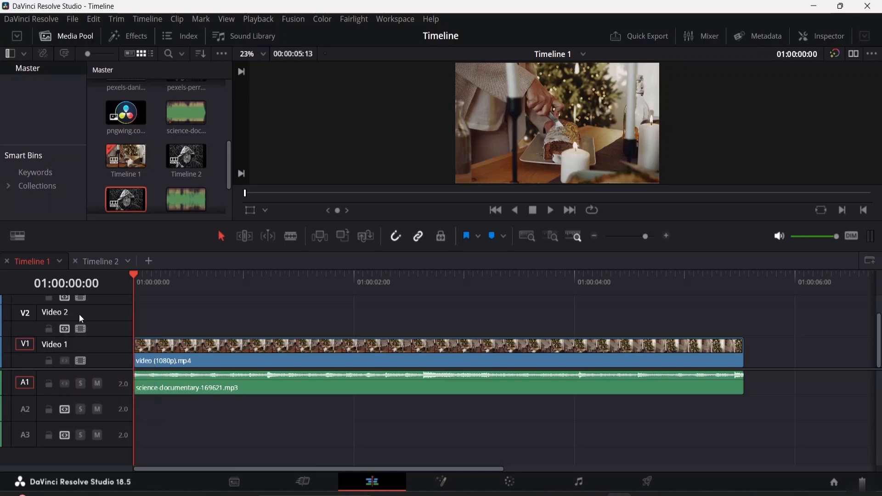
{"action": "scroll", "coordinate": [79, 313], "scroll_direction": "up", "scroll_amount": 1}
- Delete all empty tracks from Timeline 1
{"action": "double_click", "coordinate": [59, 305]}
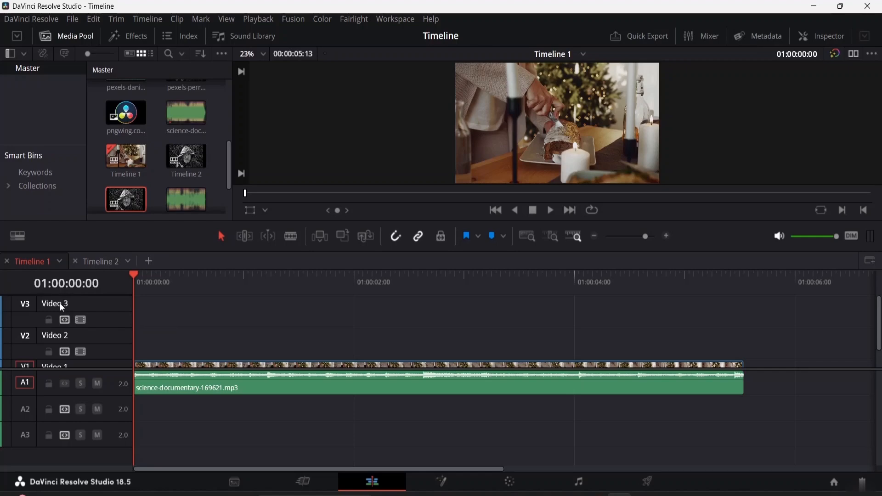
{"action": "right_click", "coordinate": [60, 304]}
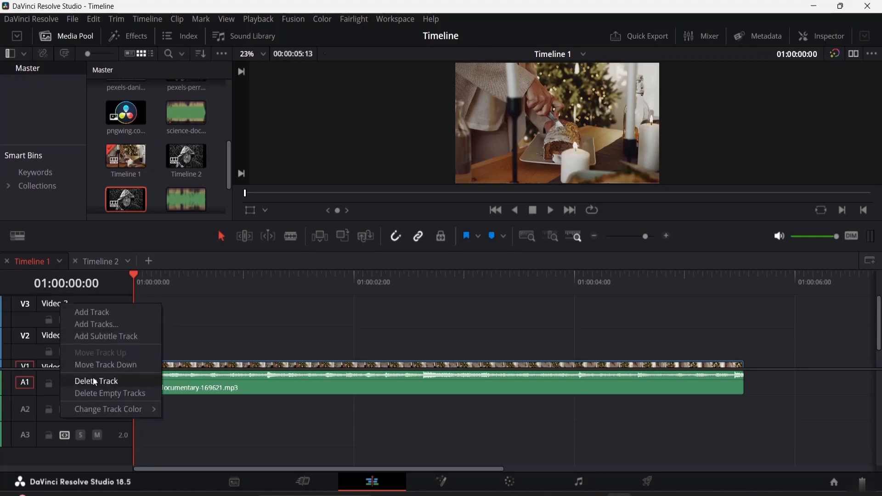
{"action": "left_click", "coordinate": [97, 393]}
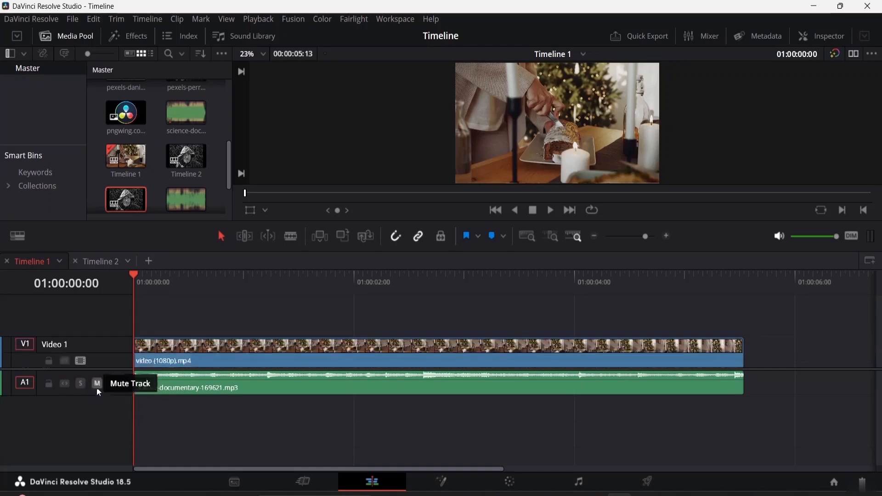
- Examine the track color choices and the other track commands available for Video 1, without applying any
{"action": "right_click", "coordinate": [63, 350]}
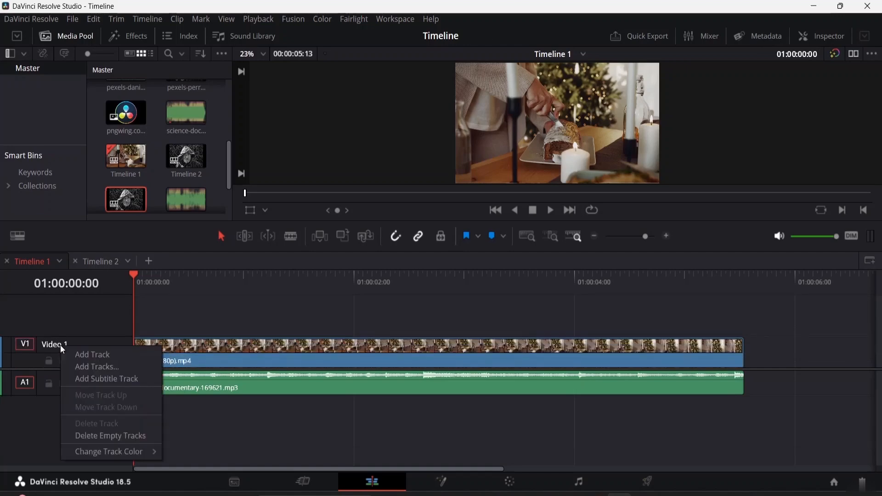
{"action": "mouse_move", "coordinate": [106, 454]}
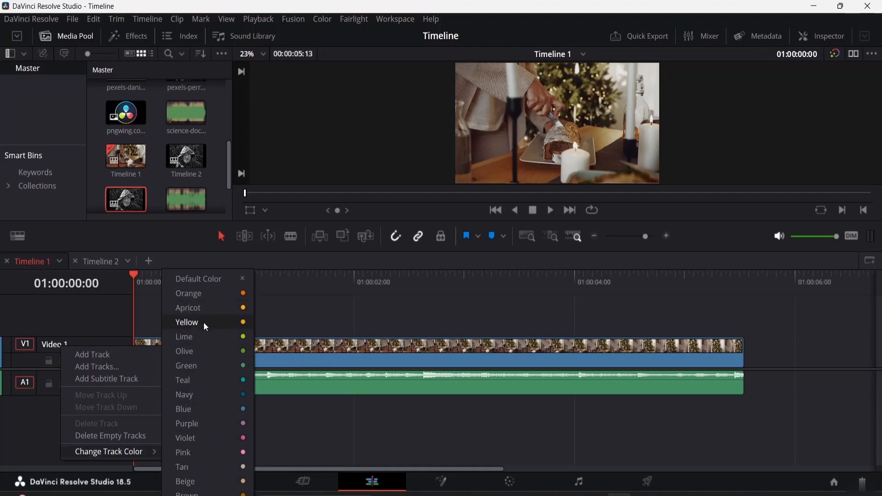
{"action": "left_click", "coordinate": [106, 324]}
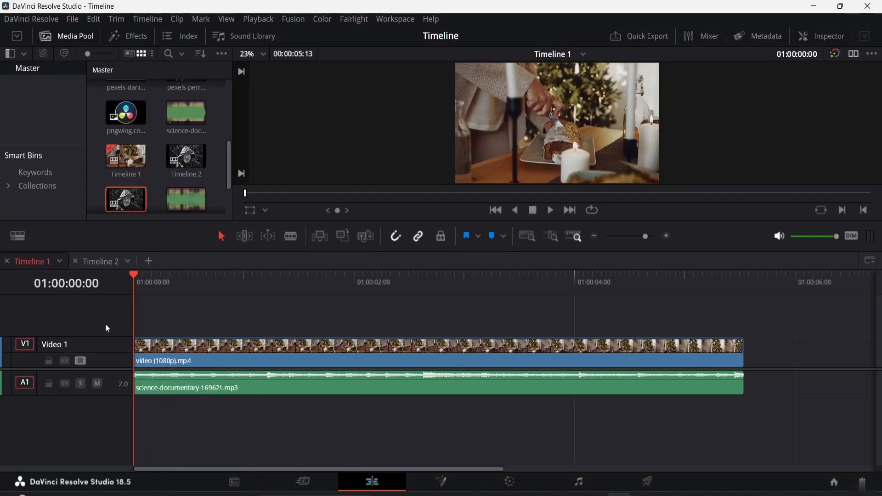
{"action": "right_click", "coordinate": [51, 346]}
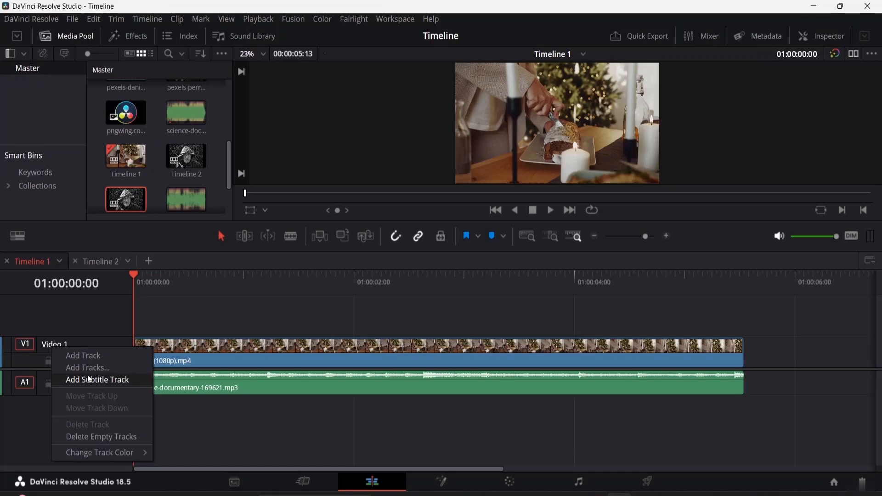
{"action": "left_click", "coordinate": [48, 245]}
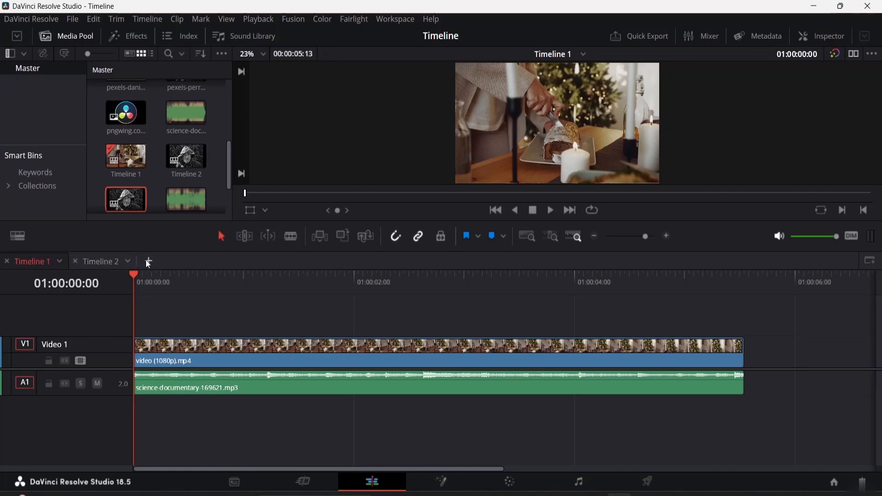
- Display the video clips with thumbnails only at their ends, then without thumbnails, and return to the filmstrip view
{"action": "left_click", "coordinate": [18, 237]}
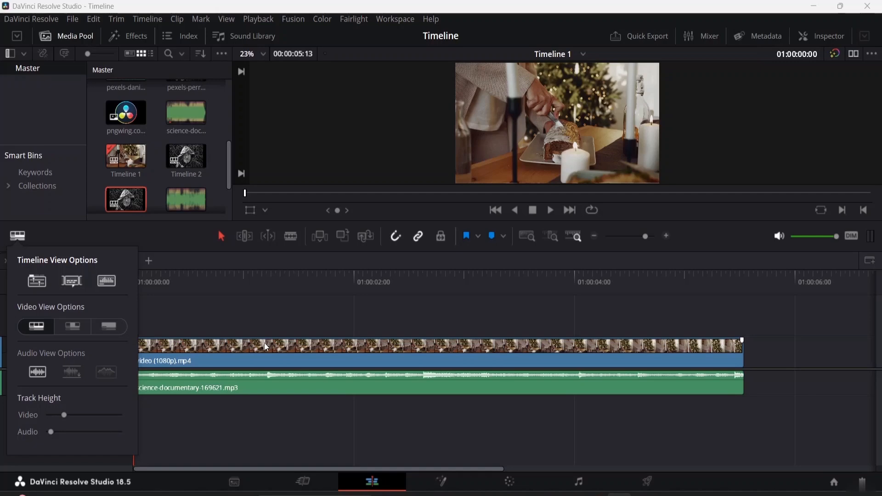
{"action": "left_click", "coordinate": [75, 328]}
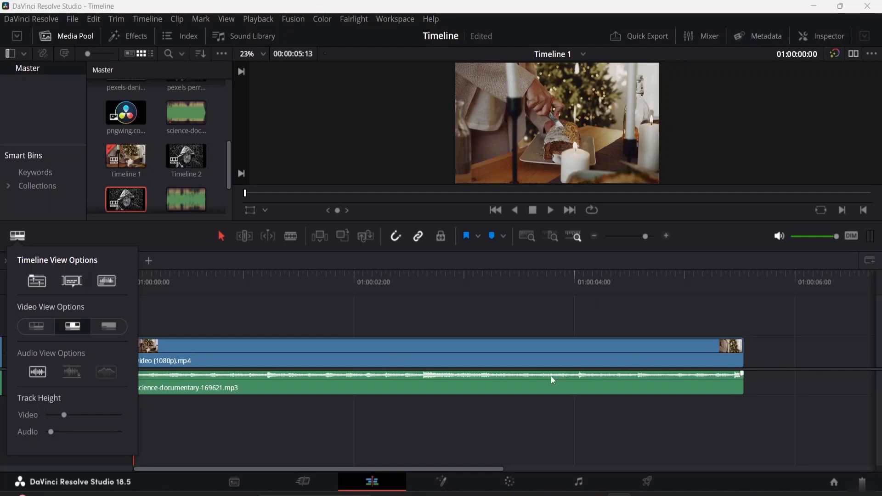
{"action": "left_click", "coordinate": [108, 328]}
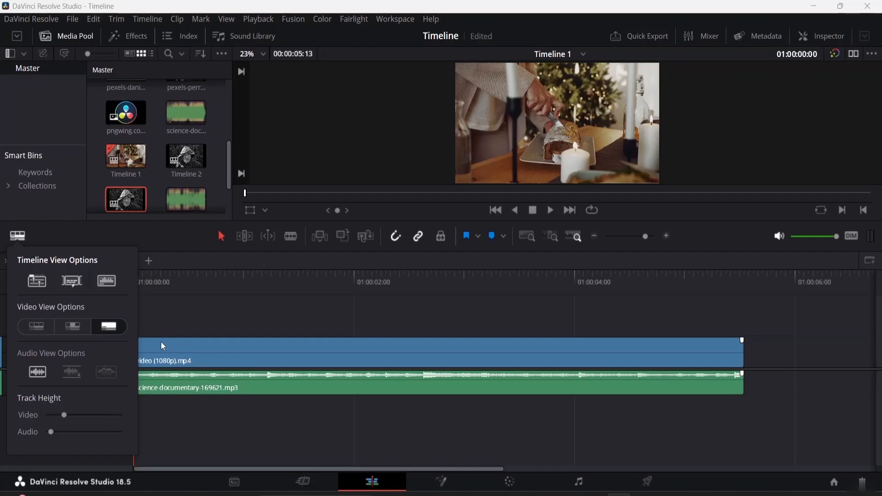
{"action": "left_click", "coordinate": [42, 327]}
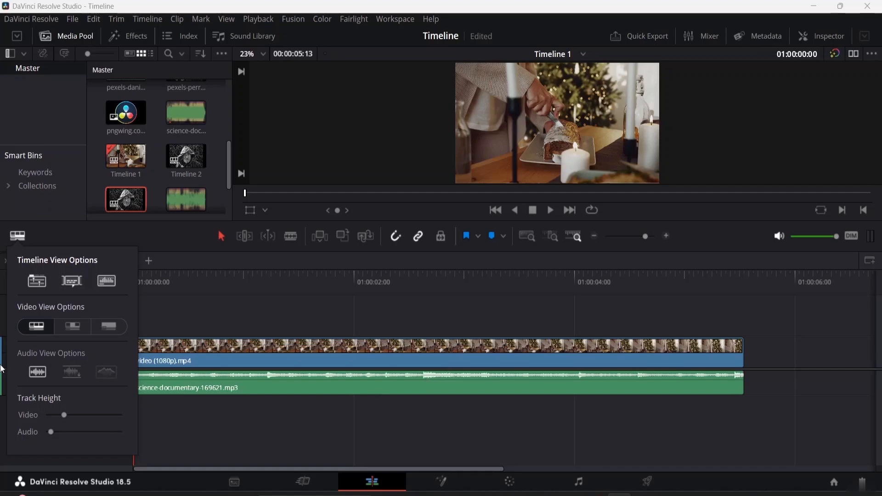
- Turn off the full waveform display for audio clips and increase the height of the audio and video tracks
{"action": "left_click", "coordinate": [37, 373]}
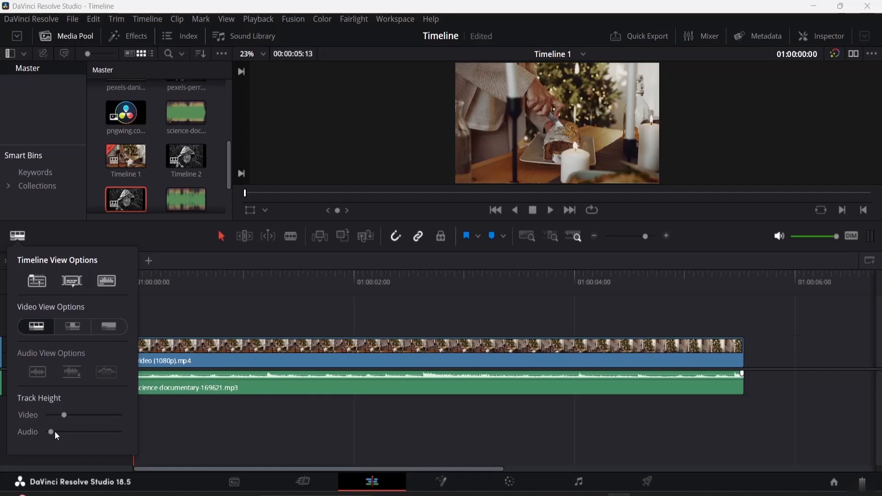
{"action": "left_click_drag", "start_coordinate": [49, 431], "coordinate": [70, 431]}
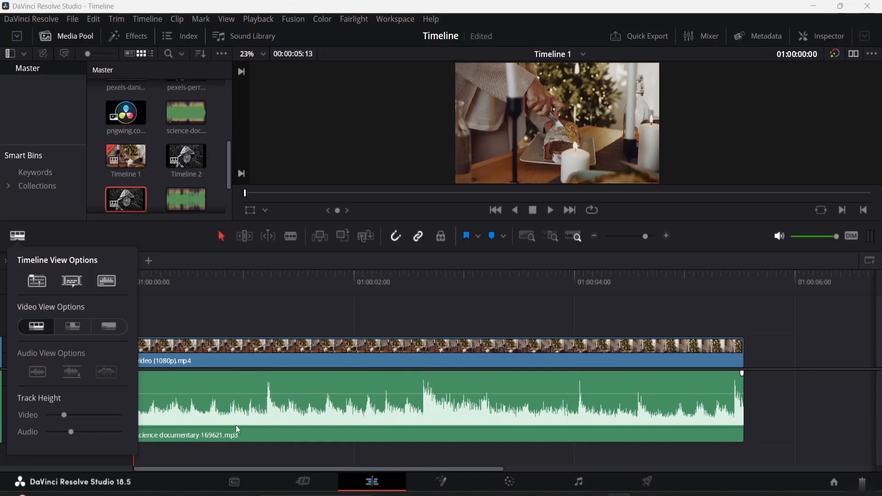
{"action": "left_click_drag", "start_coordinate": [65, 412], "coordinate": [87, 414]}
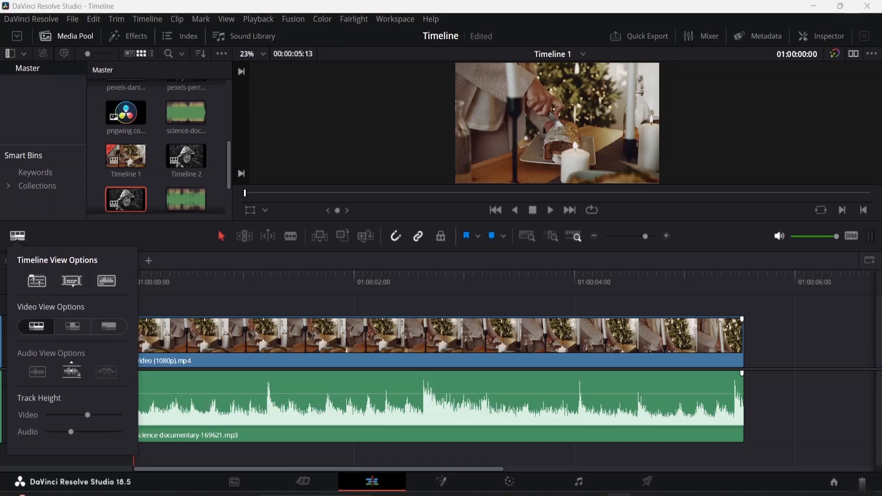
{"action": "left_click", "coordinate": [283, 170]}
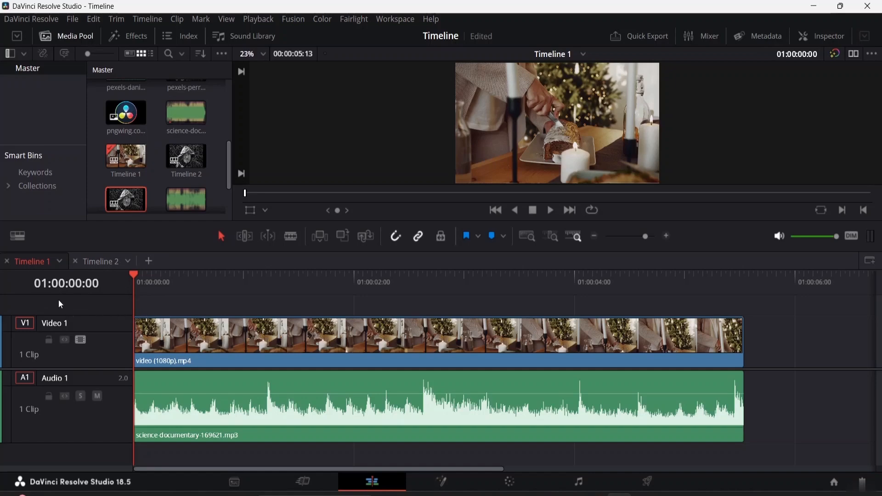
- Try the full waveform display for audio clips and turn it off, then show non-rectified waveforms with the waveform border
{"action": "left_click", "coordinate": [18, 237]}
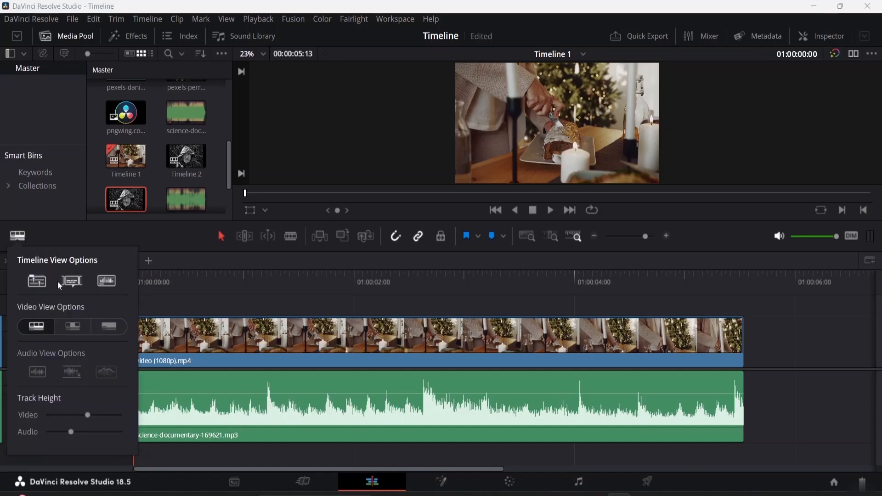
{"action": "left_click", "coordinate": [71, 373]}
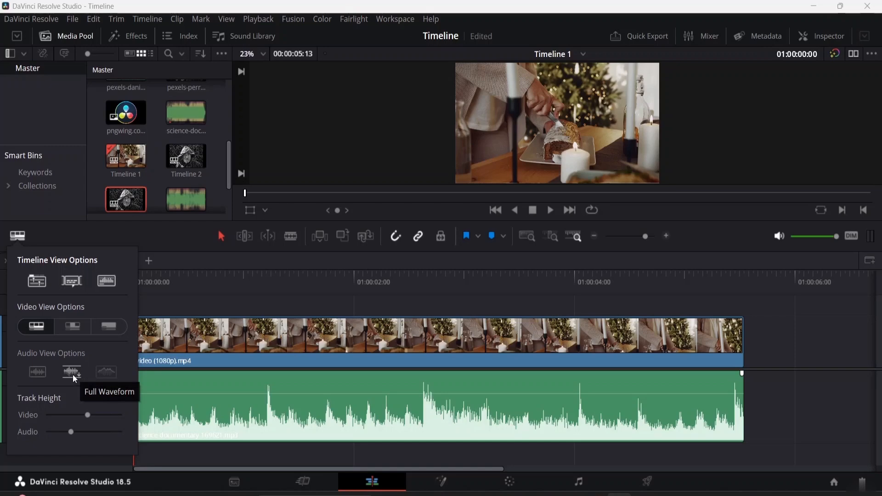
{"action": "left_click", "coordinate": [110, 374]}
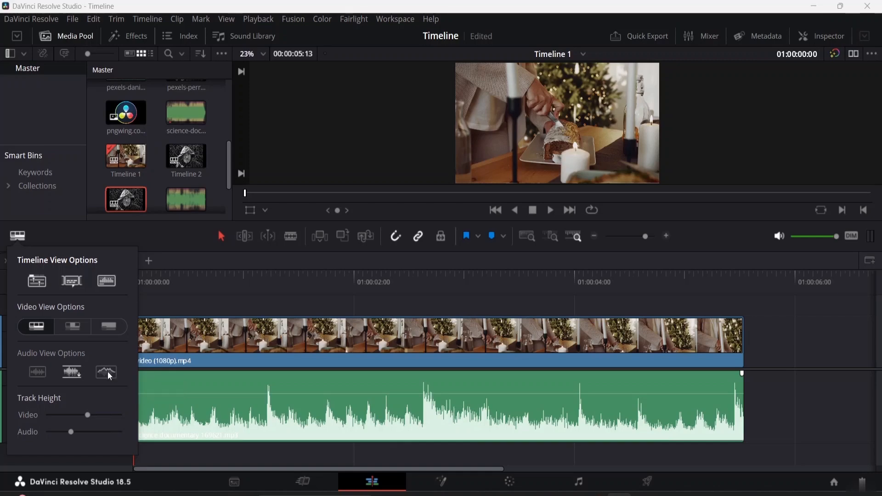
{"action": "left_click", "coordinate": [72, 372]}
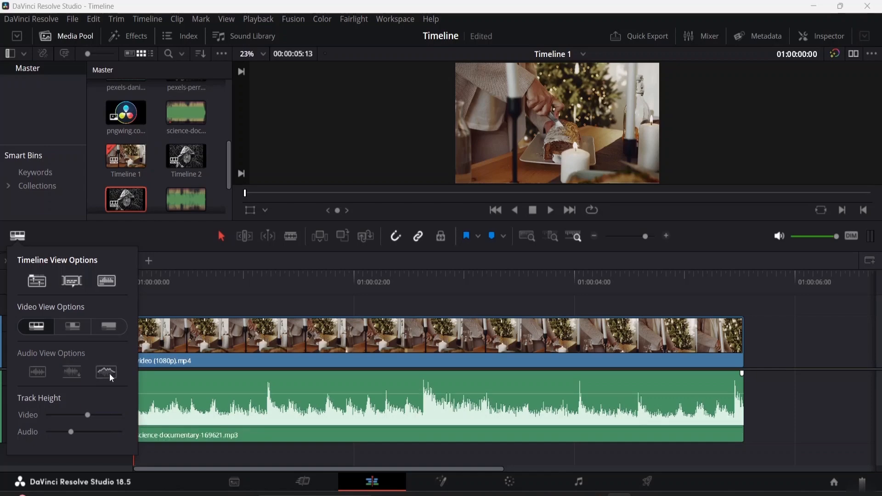
{"action": "left_click", "coordinate": [109, 373]}
{"action": "left_click", "coordinate": [109, 373]}
{"action": "left_click", "coordinate": [39, 376]}
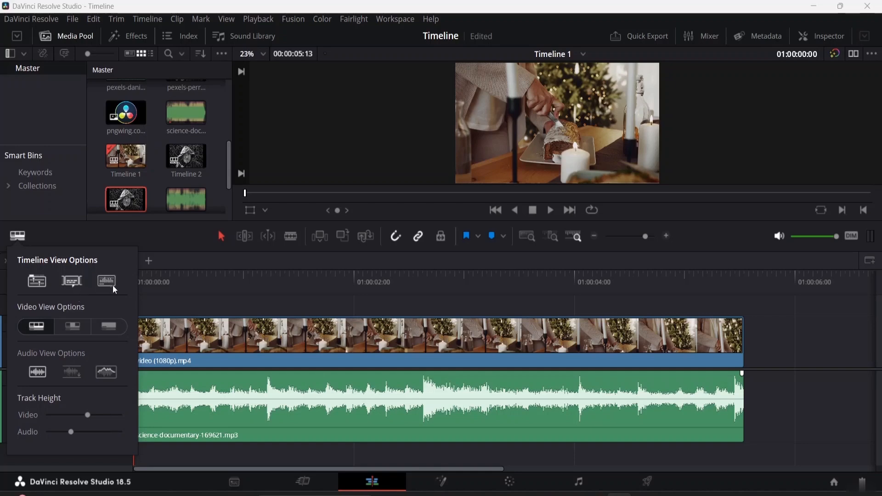
{"action": "left_click", "coordinate": [154, 287]}
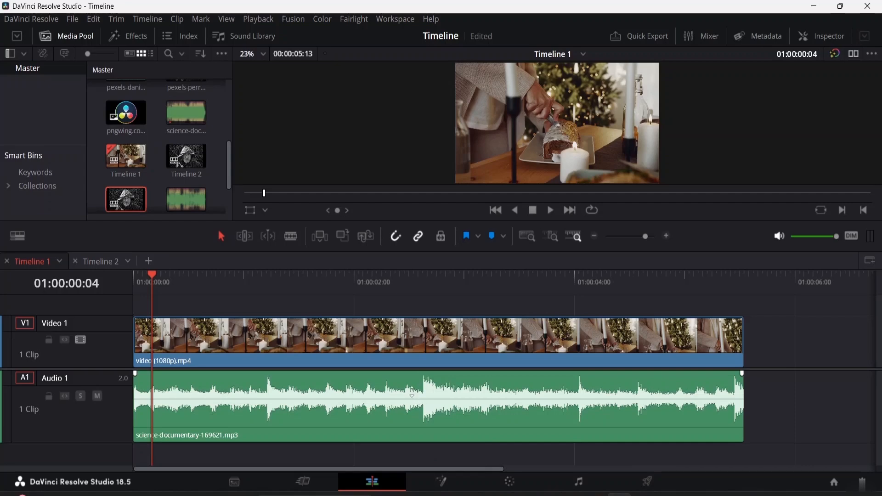
- Raise the volume of the science documentary clip on Audio 1, then lower it back to its original level
{"action": "left_click", "coordinate": [412, 397]}
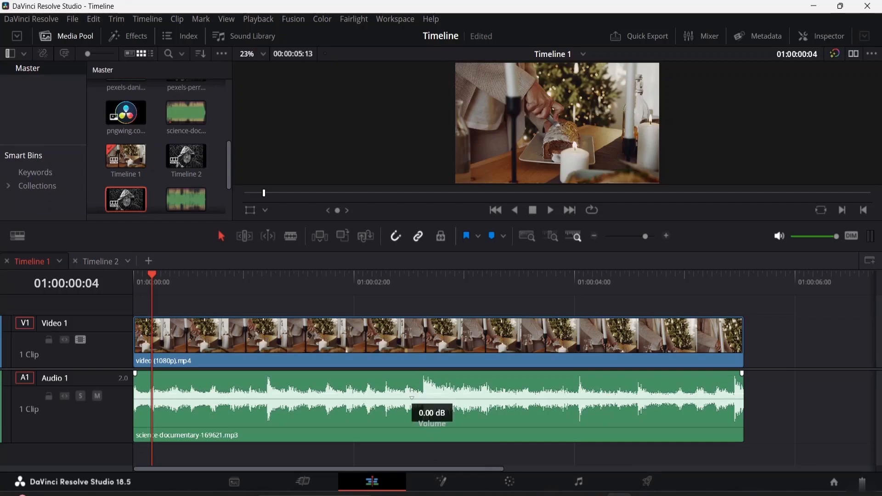
{"action": "left_click_drag", "start_coordinate": [412, 397], "coordinate": [412, 383]}
{"action": "mouse_move", "coordinate": [412, 383]}
{"action": "left_mouse_down"}
{"action": "mouse_move", "coordinate": [409, 422]}
{"action": "mouse_move", "coordinate": [410, 397]}
{"action": "left_mouse_up"}
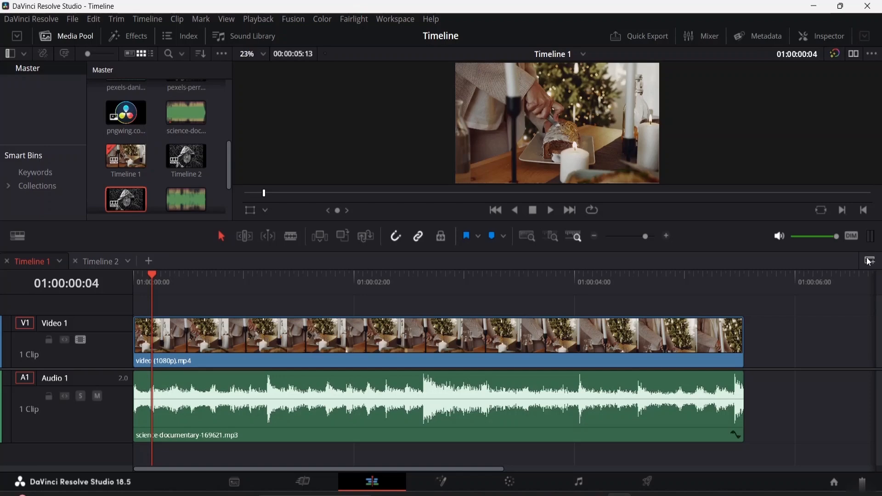
- Add a stacked timeline below Timeline 1 and place Timeline 1 from the media pool at its start
{"action": "left_click", "coordinate": [869, 261]}
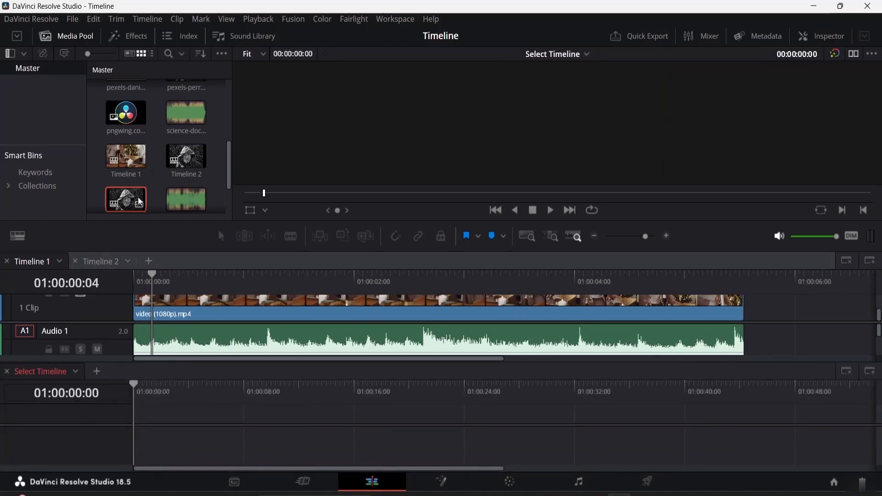
{"action": "left_click_drag", "start_coordinate": [126, 156], "coordinate": [144, 441]}
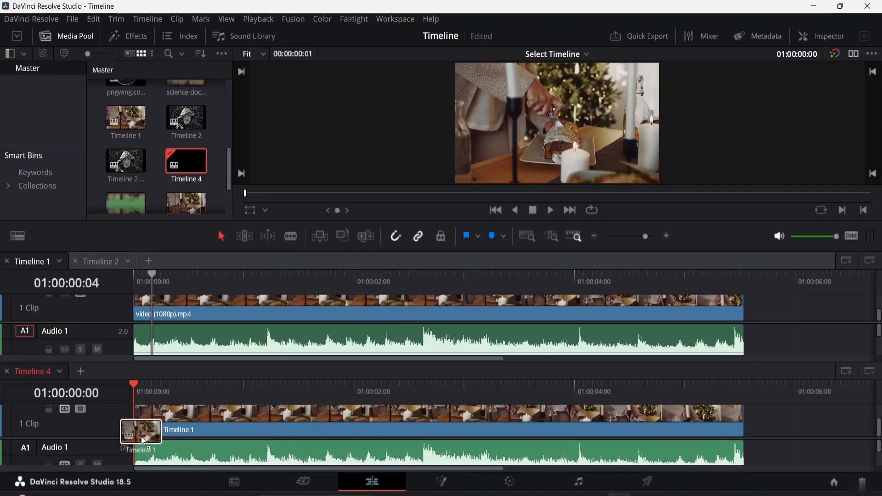
{"action": "mouse_move", "coordinate": [141, 440]}
{"action": "left_mouse_down"}
{"action": "mouse_move", "coordinate": [159, 439]}
{"action": "mouse_move", "coordinate": [131, 437]}
{"action": "left_mouse_up"}
- Delete the nested Timeline 1 clip from Timeline 4
{"action": "left_click", "coordinate": [214, 426]}
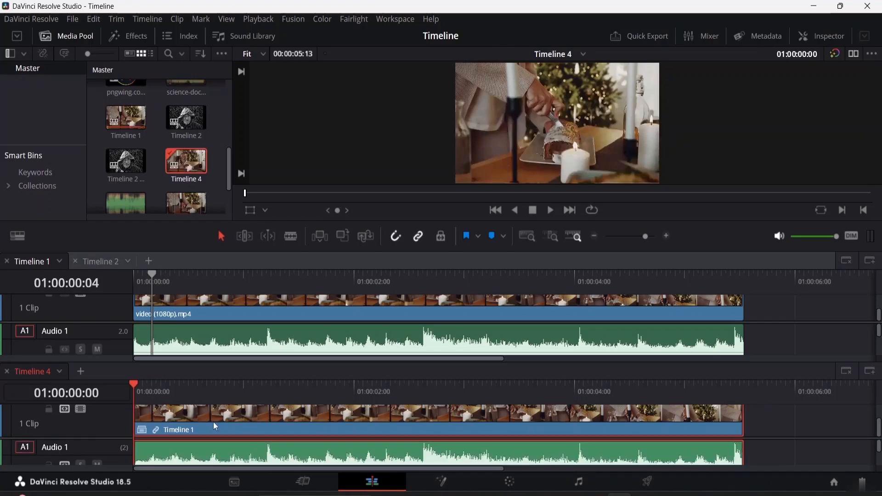
{"action": "key", "text": "Delete"}
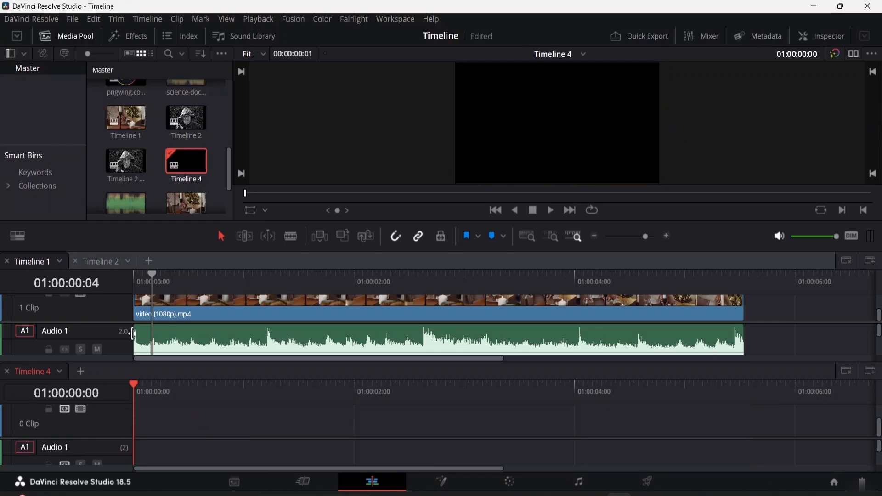
{"action": "scroll", "coordinate": [97, 415], "scroll_direction": "up", "scroll_amount": 1}
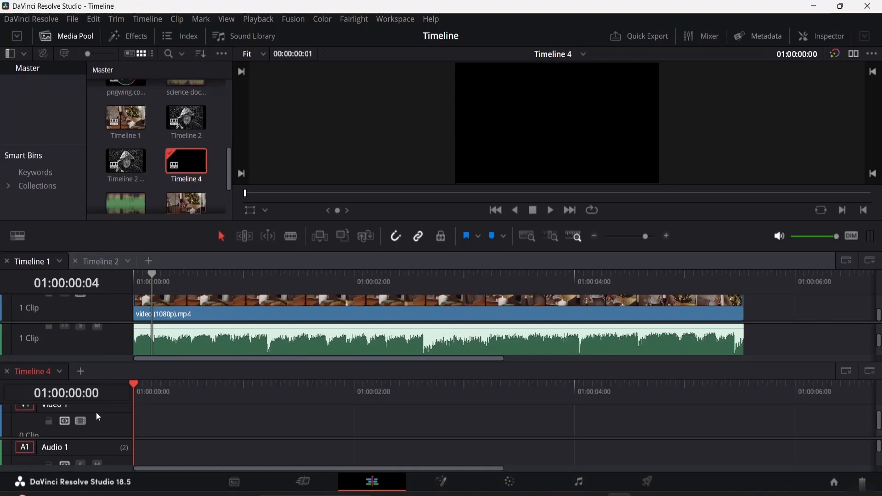
- Check which timelines the stacked pane can open without switching, then close Timeline 4 and remove the stacked pane
{"action": "left_click", "coordinate": [59, 373]}
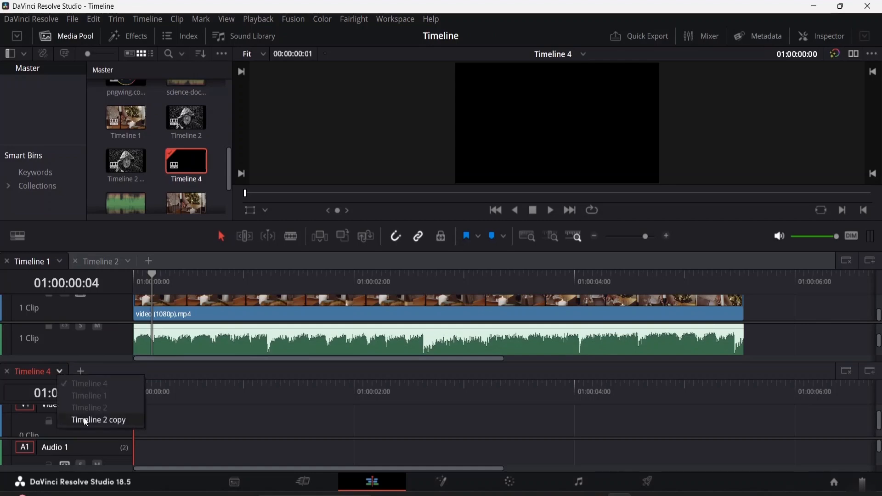
{"action": "left_click", "coordinate": [179, 400]}
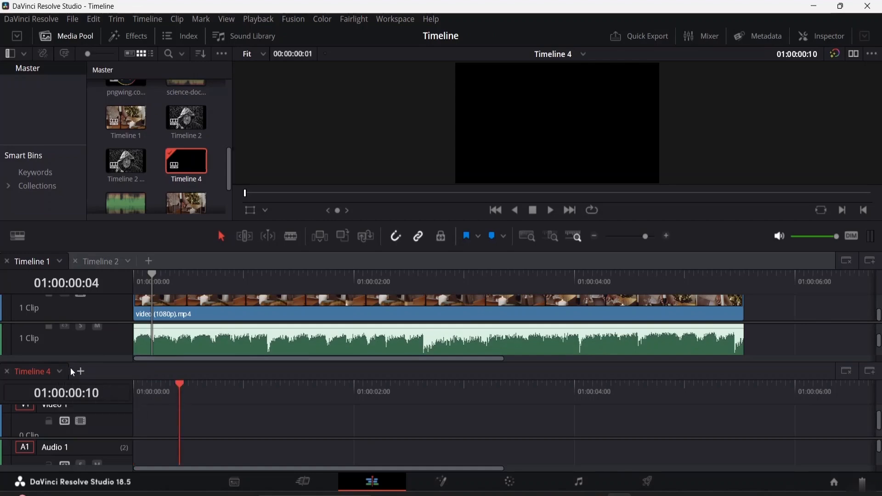
{"action": "left_click", "coordinate": [6, 372]}
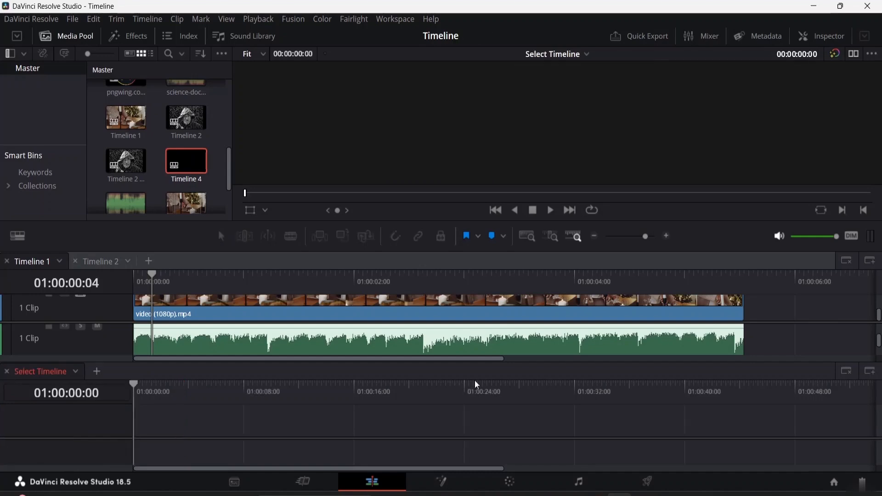
{"action": "left_click", "coordinate": [852, 376]}
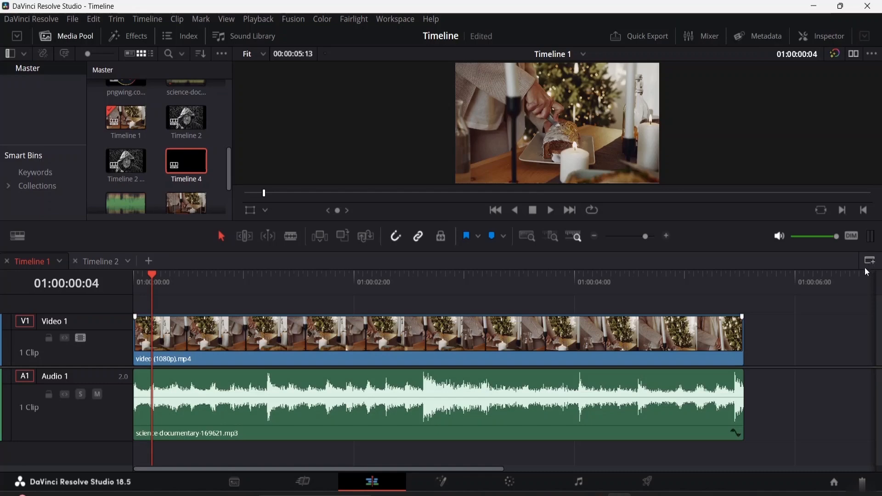
- Set the timeline viewer's zoom to Fit and return the playhead to the start of Timeline 1
{"action": "left_click", "coordinate": [264, 54]}
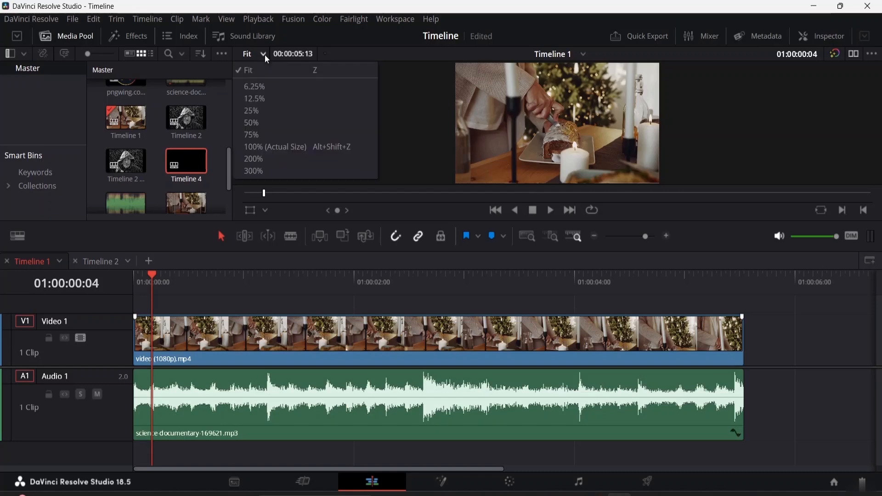
{"action": "left_click", "coordinate": [263, 68]}
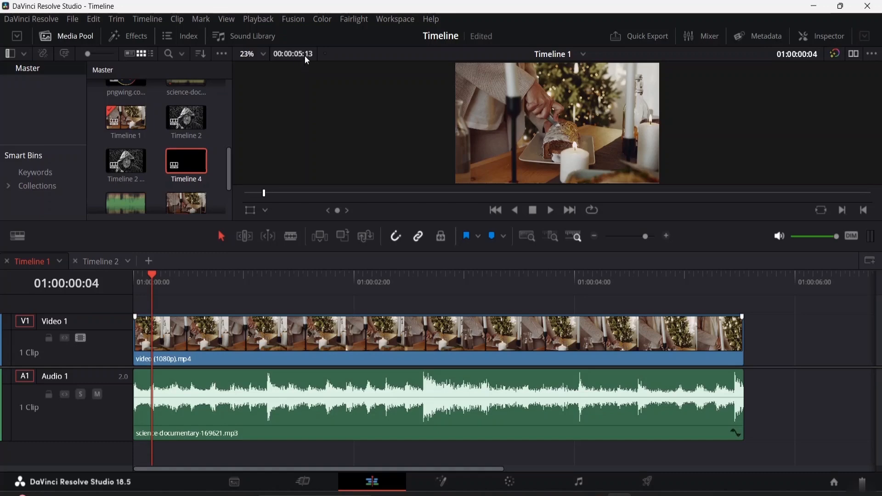
{"action": "left_click_drag", "start_coordinate": [153, 272], "coordinate": [115, 273]}
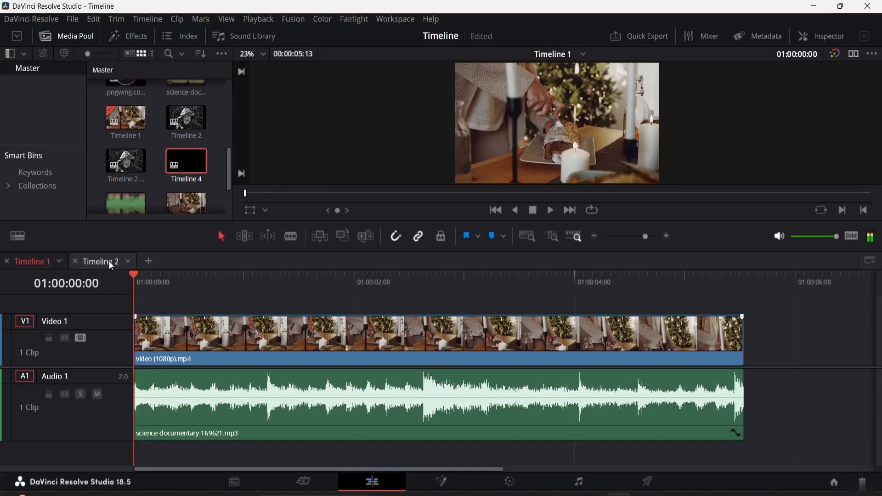
- Switch to Timeline 2, examine the commands available for its image clip without applying any, and return to Timeline 1
{"action": "left_click", "coordinate": [109, 260]}
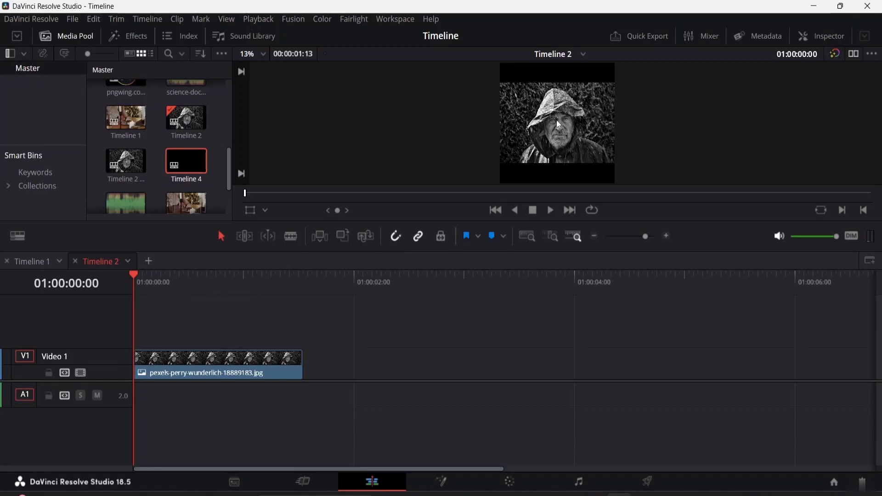
{"action": "right_click", "coordinate": [202, 365]}
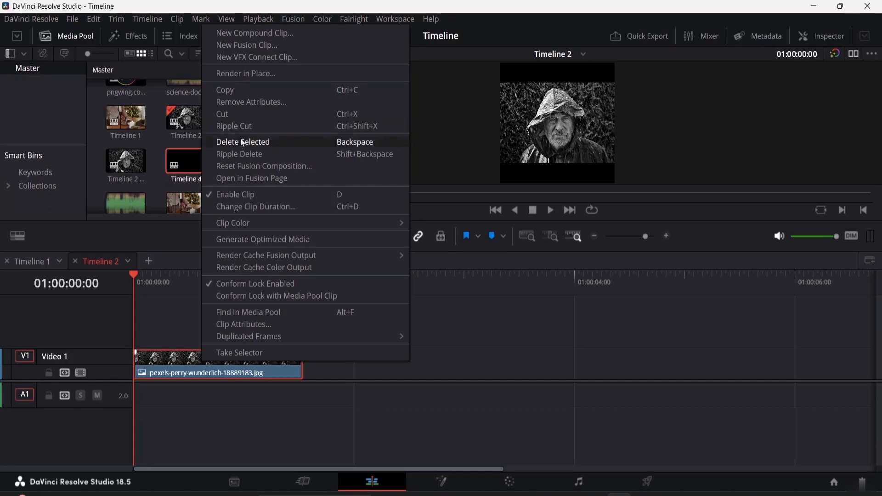
{"action": "left_click", "coordinate": [461, 285]}
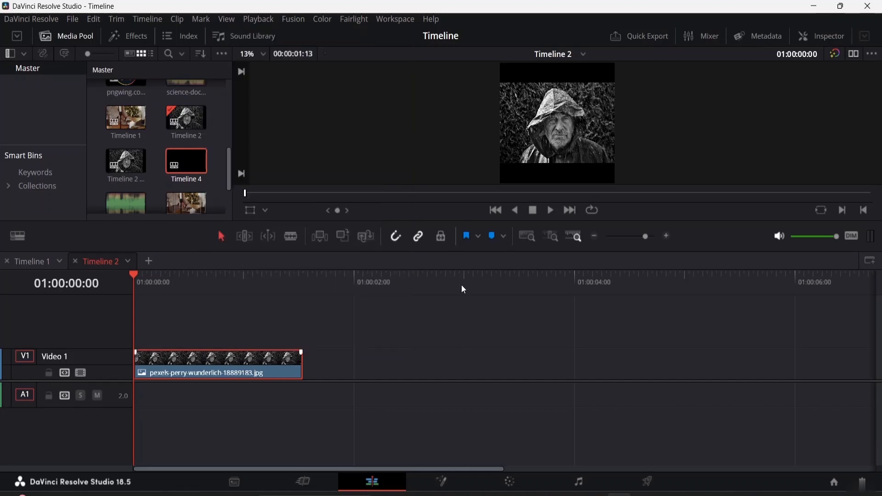
{"action": "left_click", "coordinate": [461, 285]}
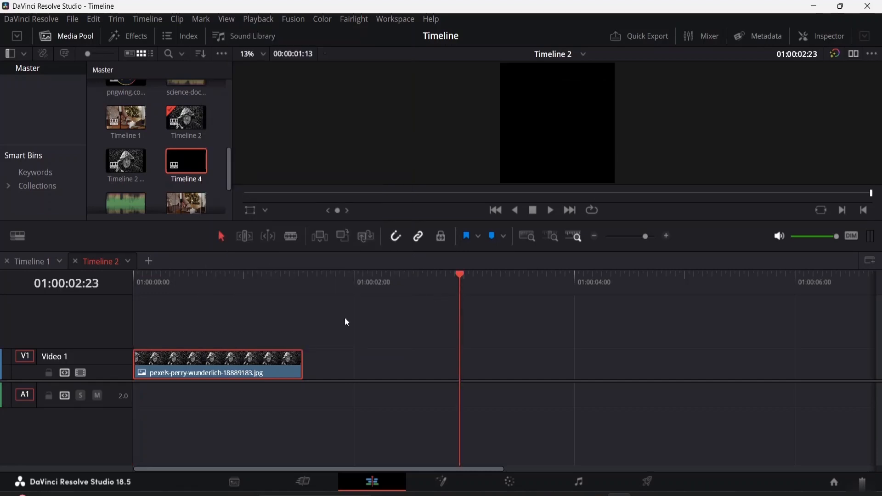
{"action": "left_click", "coordinate": [50, 261]}
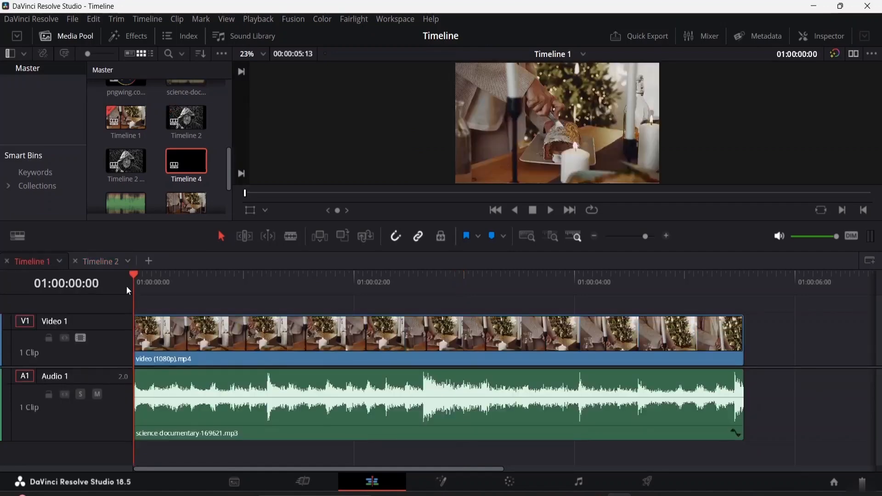